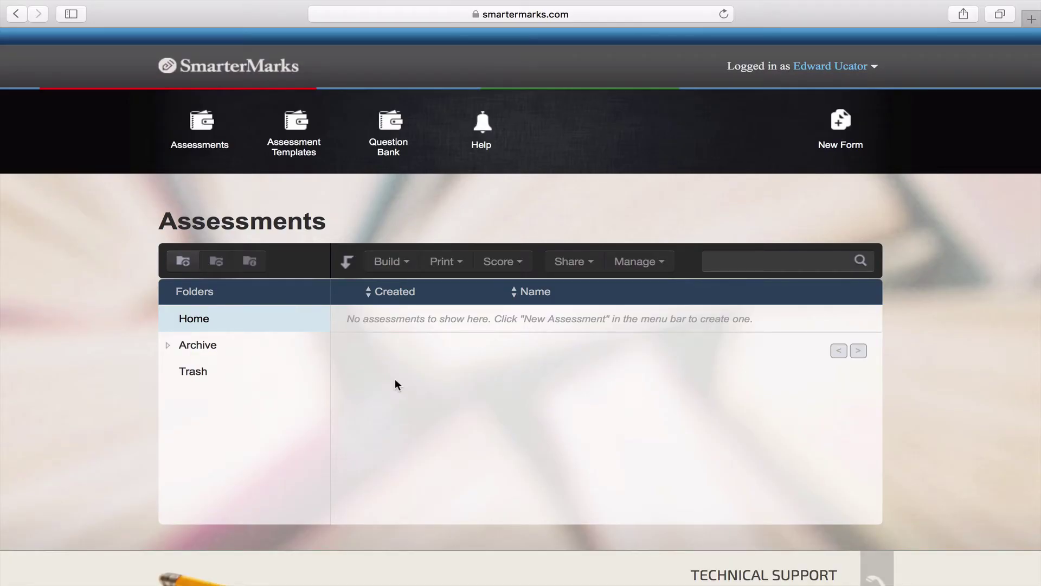
Open the Question Bank listing the five saved physics questions
left_click(387, 144)
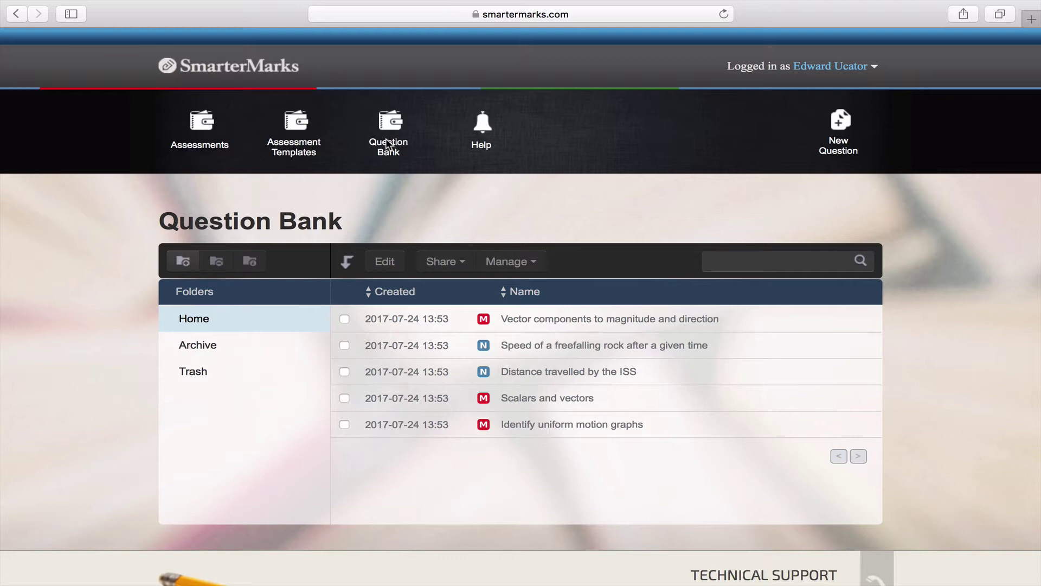
Create a new question titled 'Motion graphs question' with 'Shuffle parts for multi-part items' ticked
left_click(831, 143)
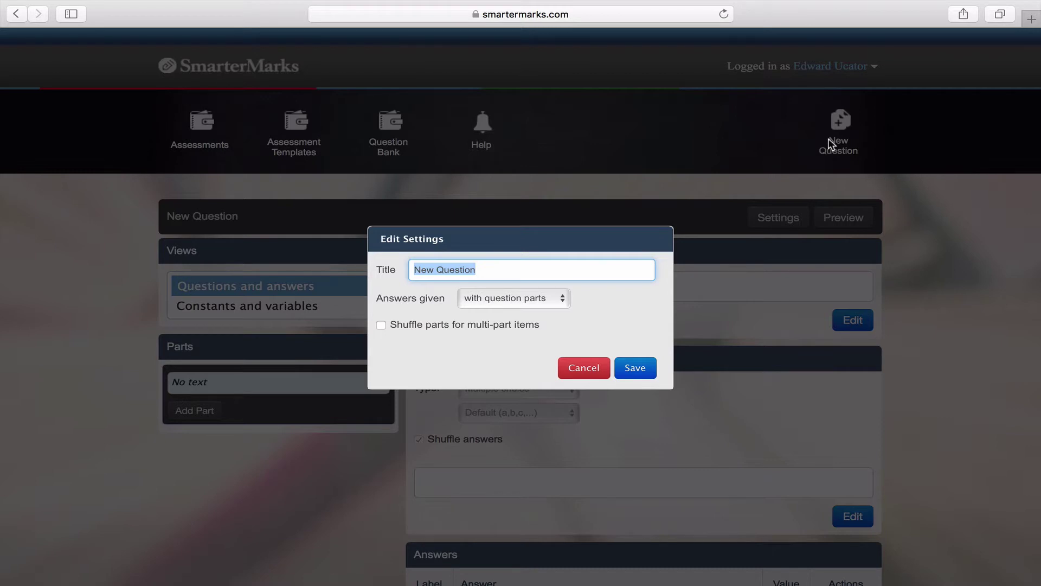
type("Motion g")
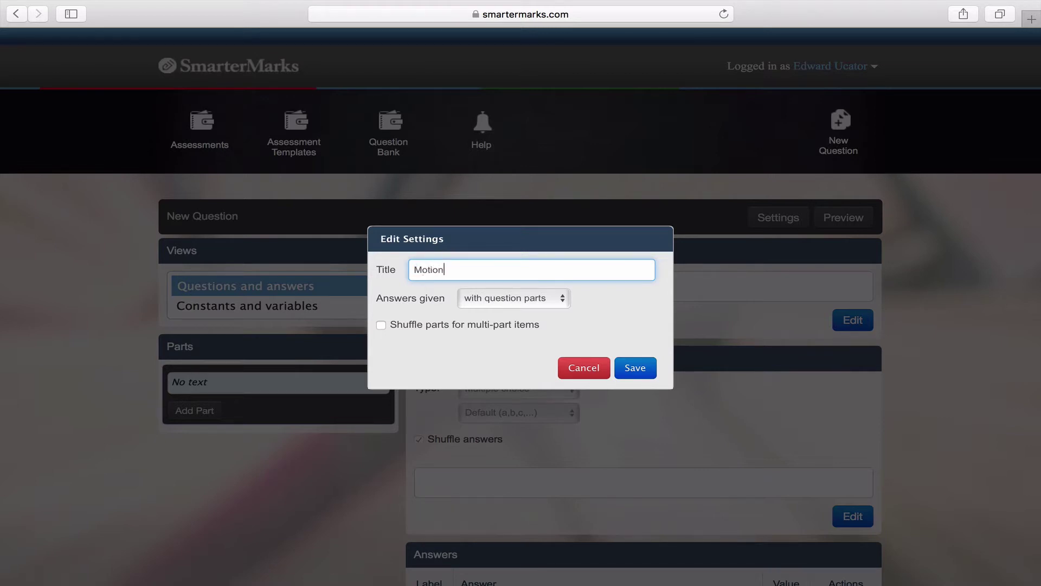
type("raphs question")
left_click(381, 325)
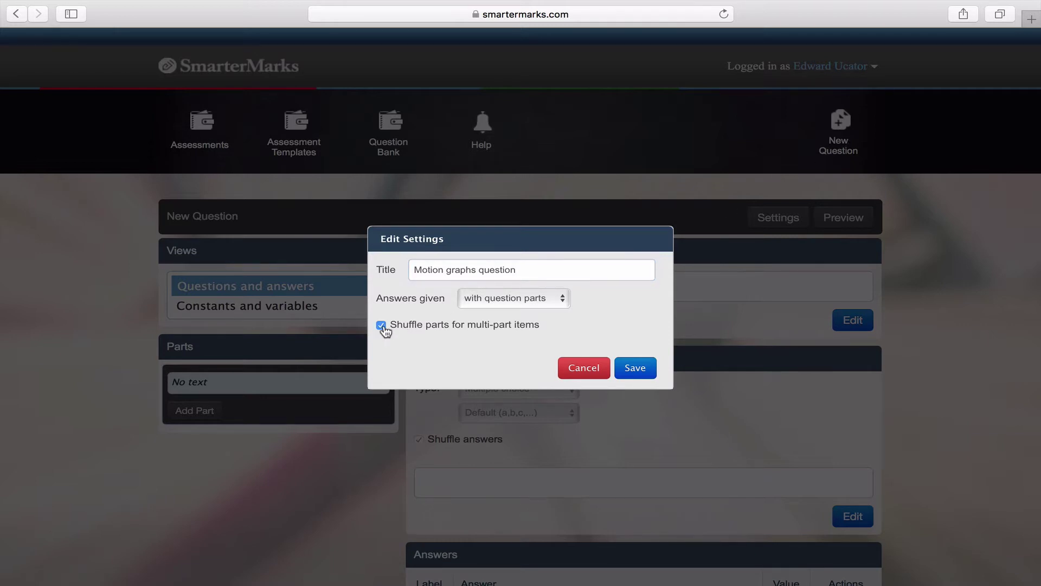
Save the question settings and type the context 'The graph below shows the motion of a toy car:'
left_click(636, 367)
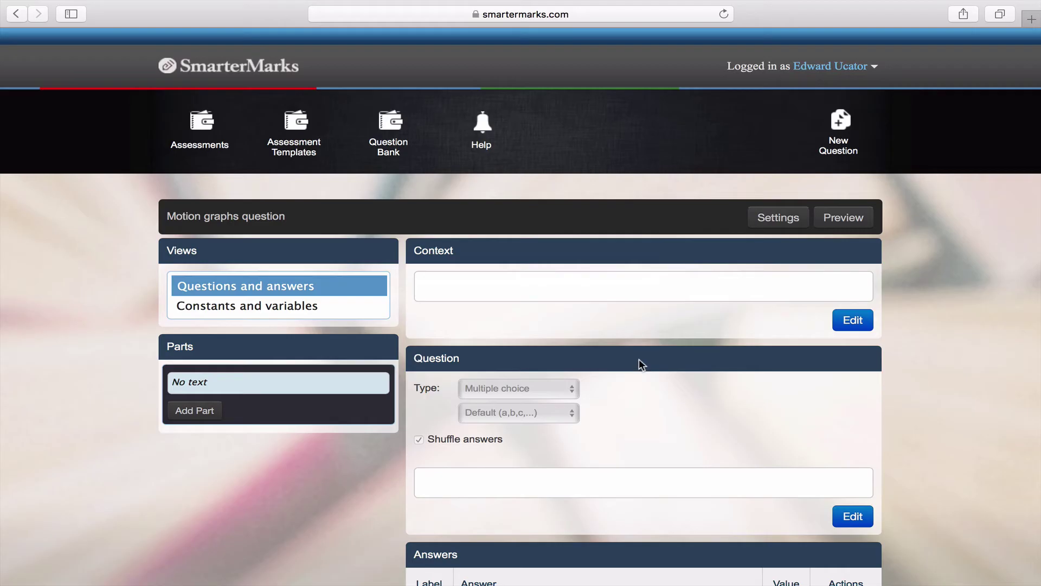
left_click(848, 320)
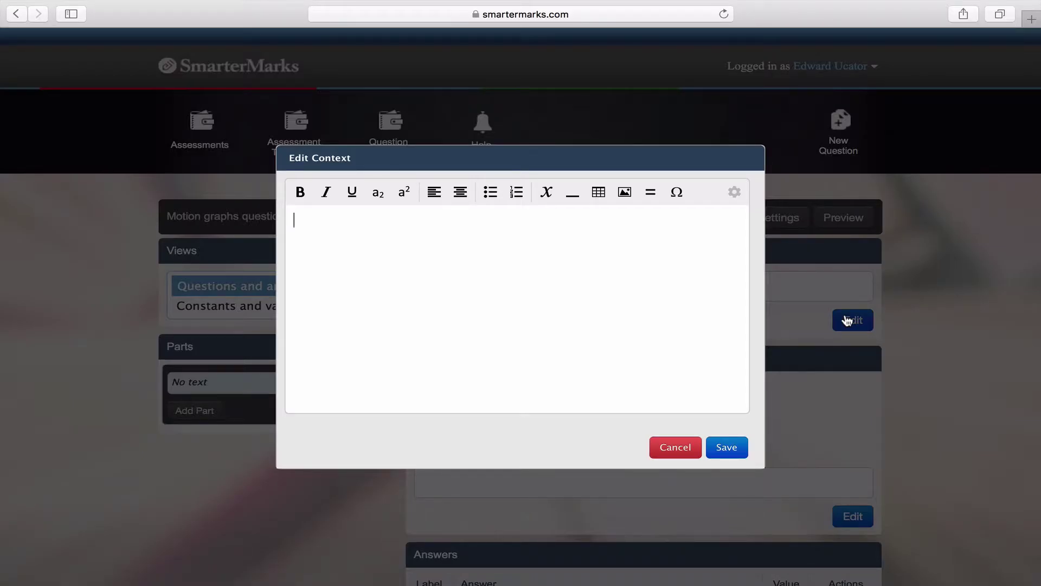
type("The graph below show")
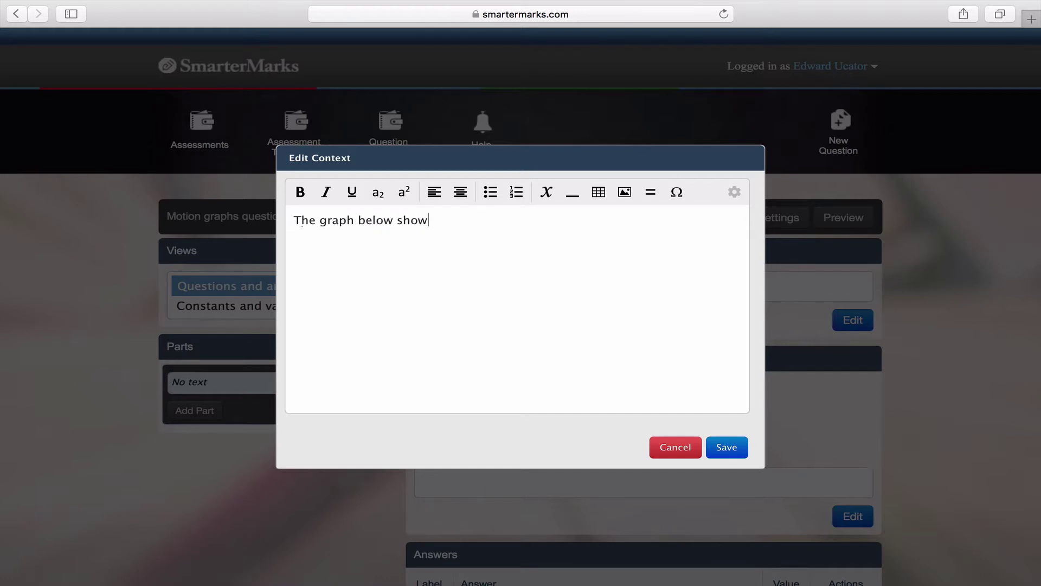
type("s the motion of a toy car:")
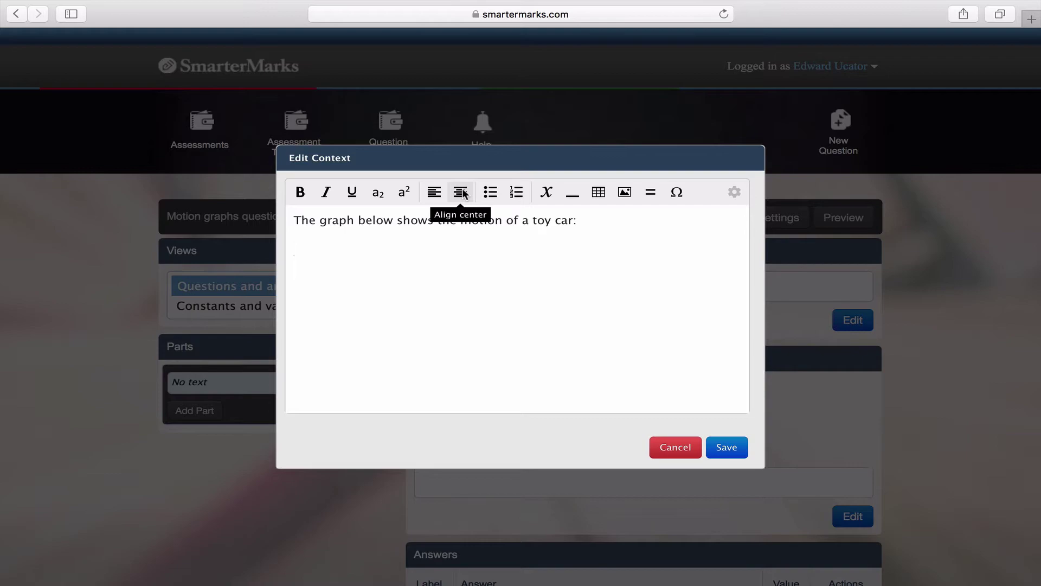
Insert figure.png at 40% width below the context and drag it larger
left_click(626, 185)
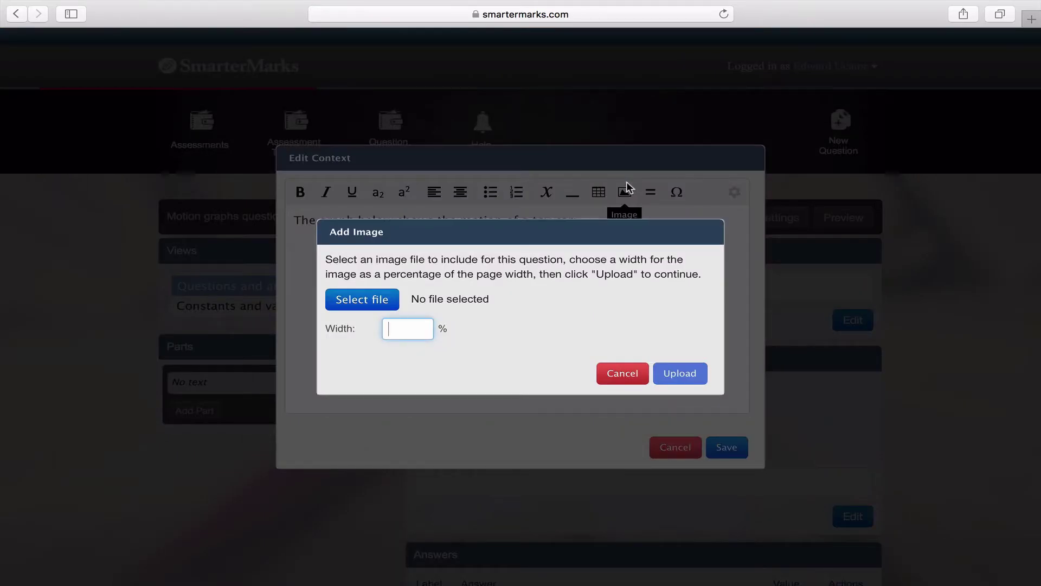
left_click(373, 299)
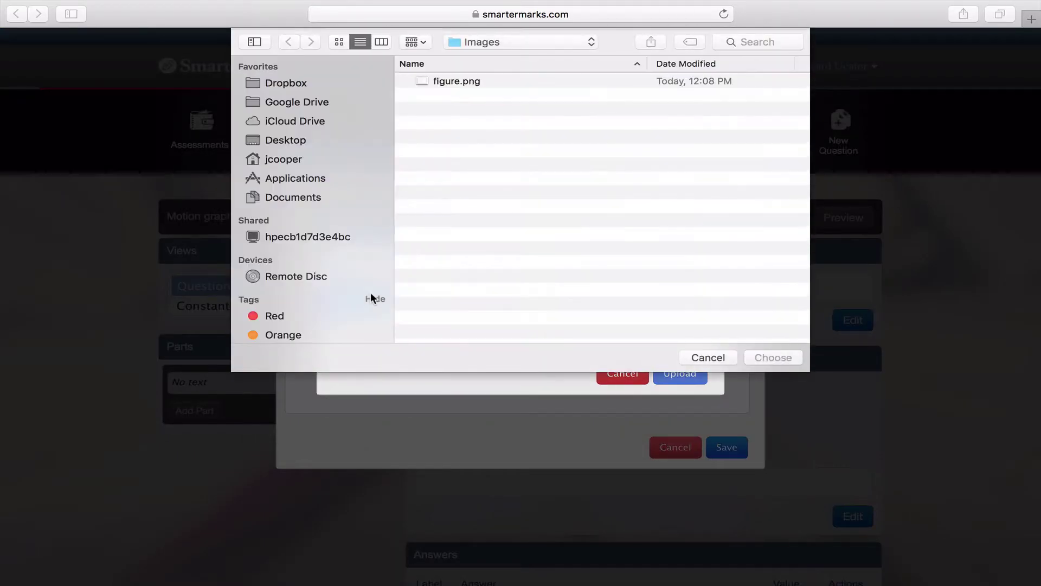
left_click(479, 78)
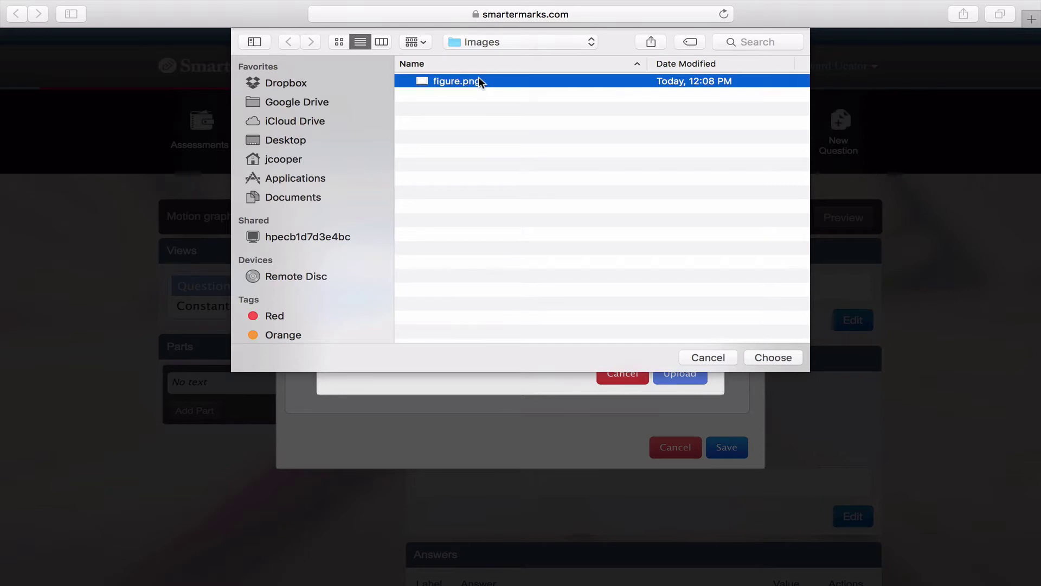
left_click(772, 357)
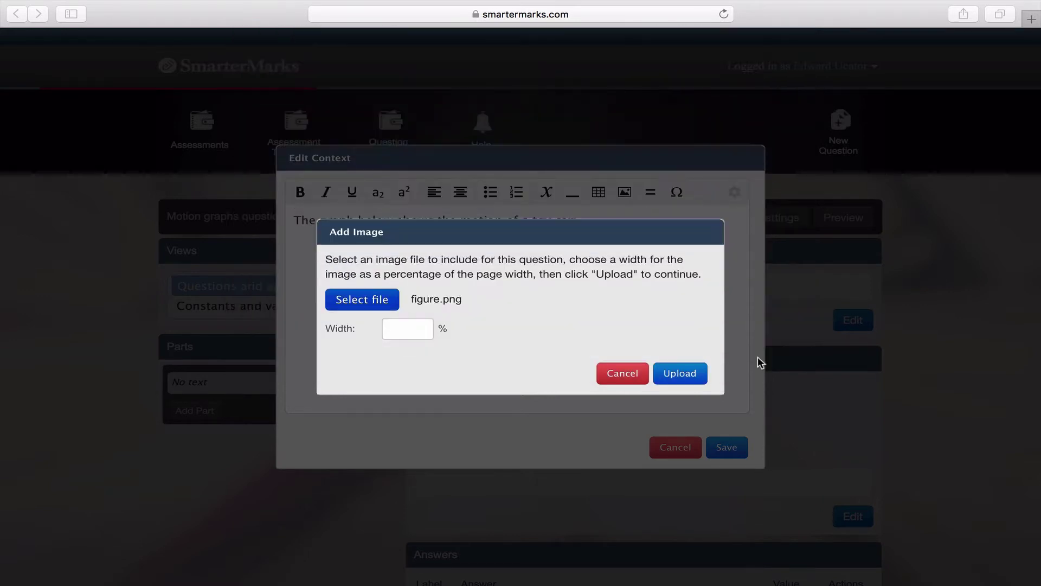
left_click(416, 325)
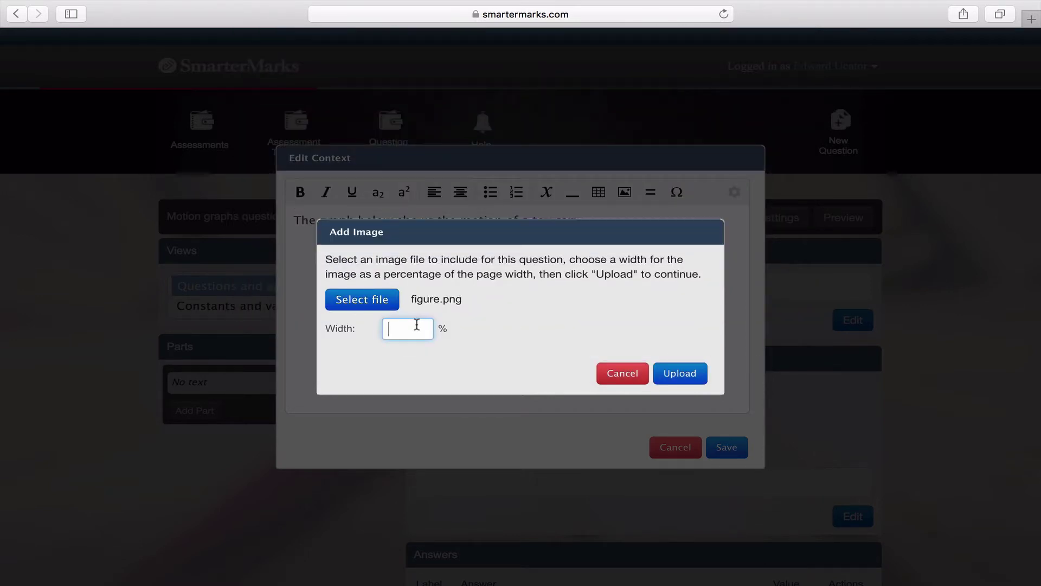
type("40")
left_click(675, 374)
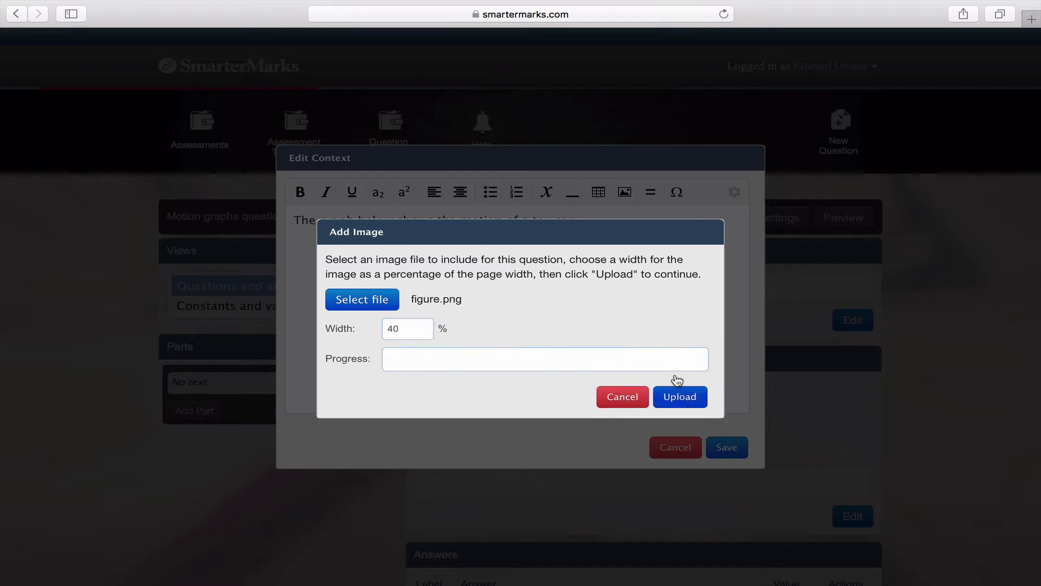
left_click(590, 321)
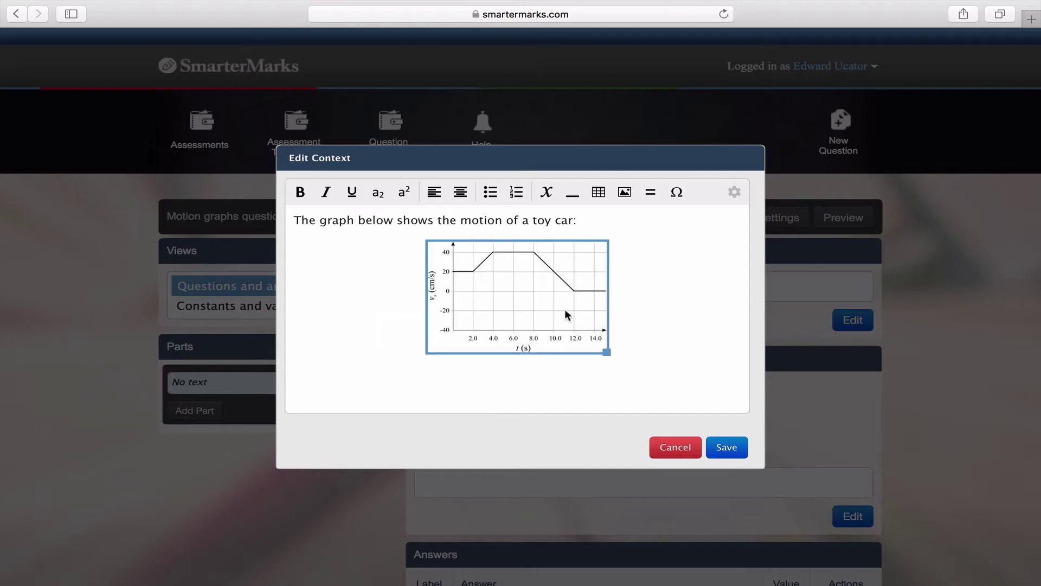
left_click_drag(607, 347, 652, 379)
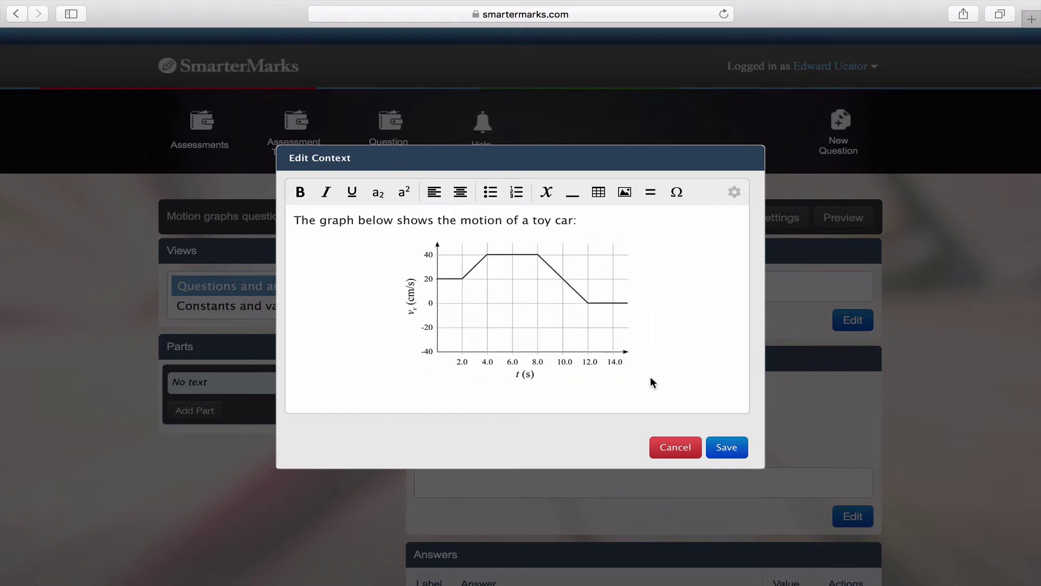
Save the context, then save the question text 'The displacement of the car can be determined from:'
left_click(720, 444)
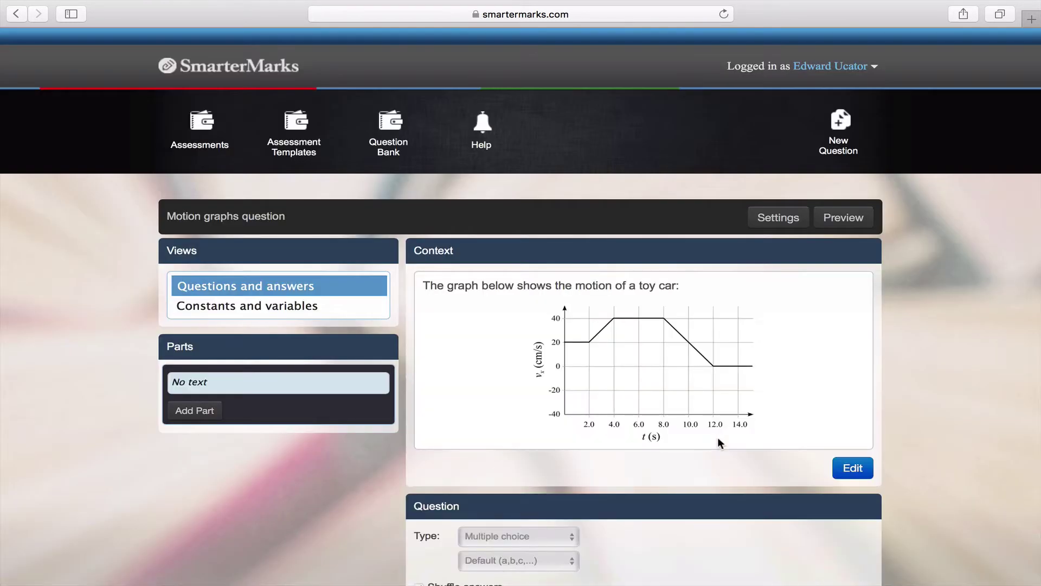
scroll(718, 437, "down", 5)
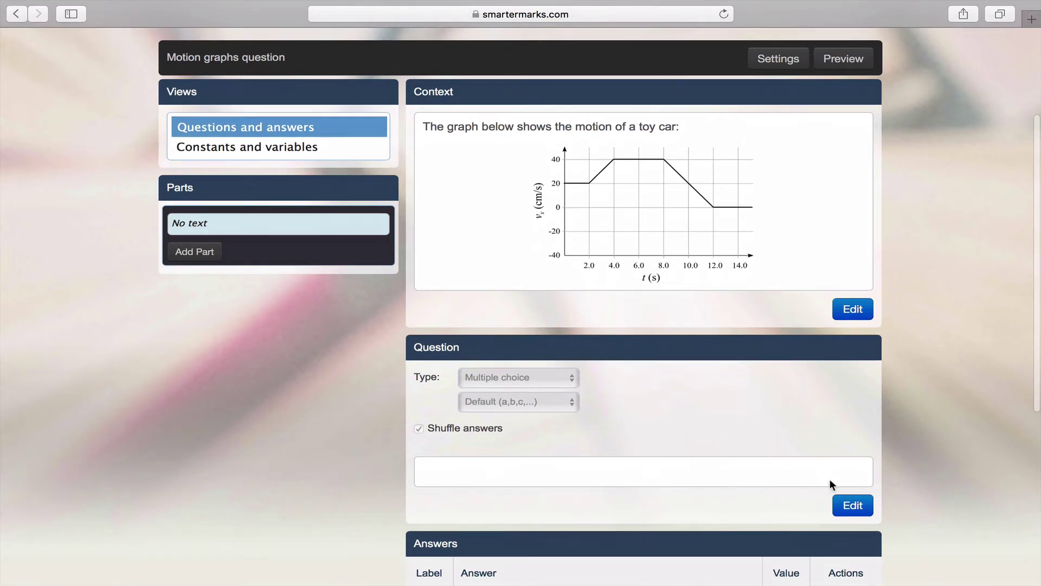
left_click(854, 506)
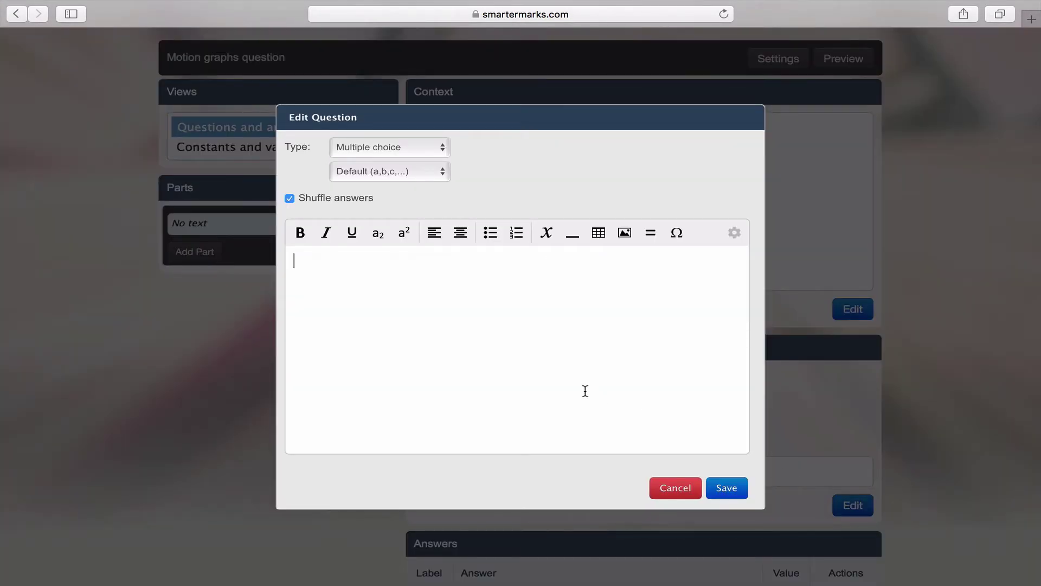
type("The displacement of the car")
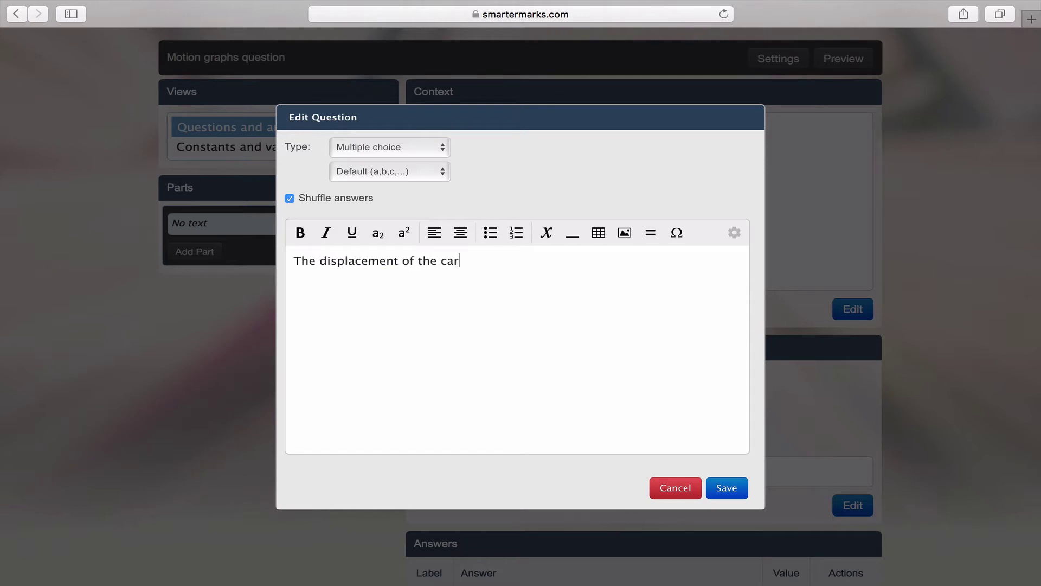
type(" can be determined from:")
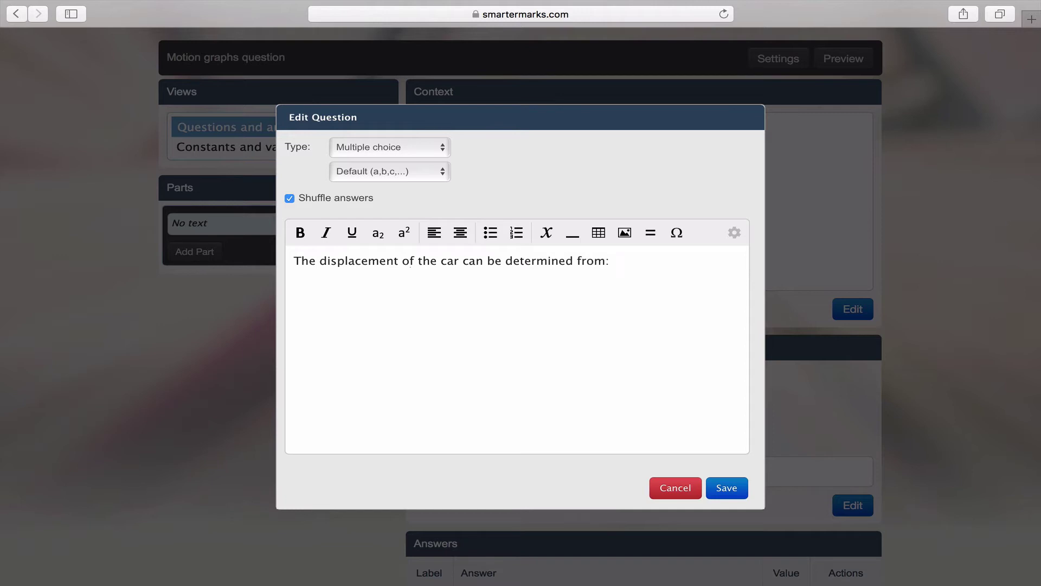
left_click(727, 489)
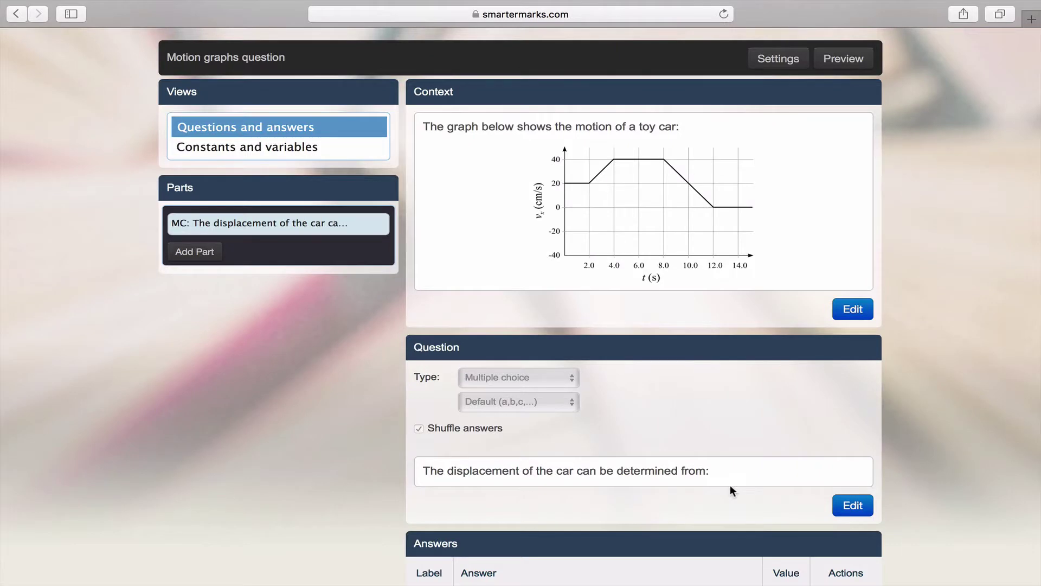
Add the correct answer 'The area under the graph' worth 1.0
scroll(730, 488, "down", 5)
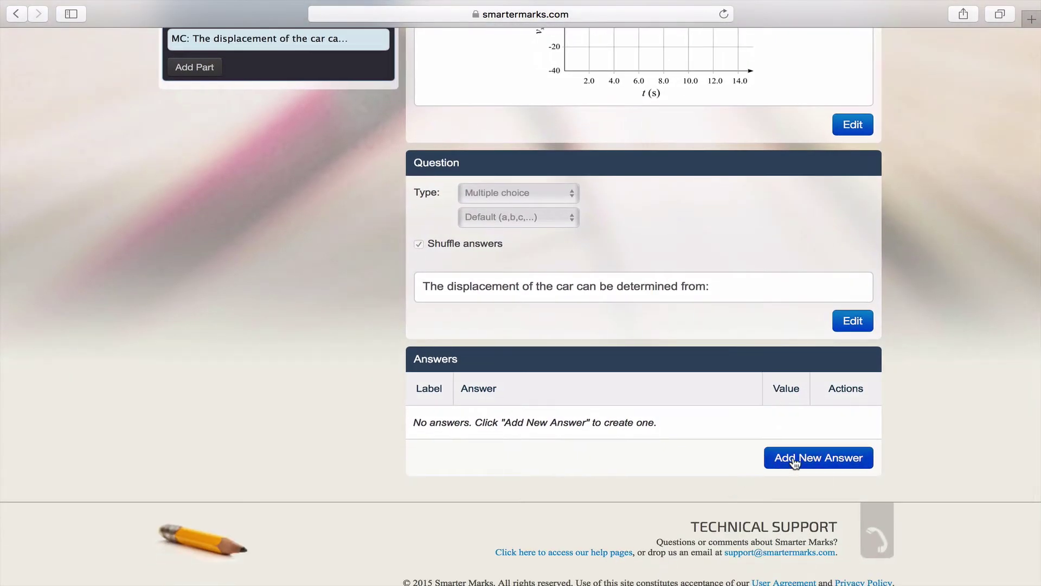
left_click(795, 458)
type("The are")
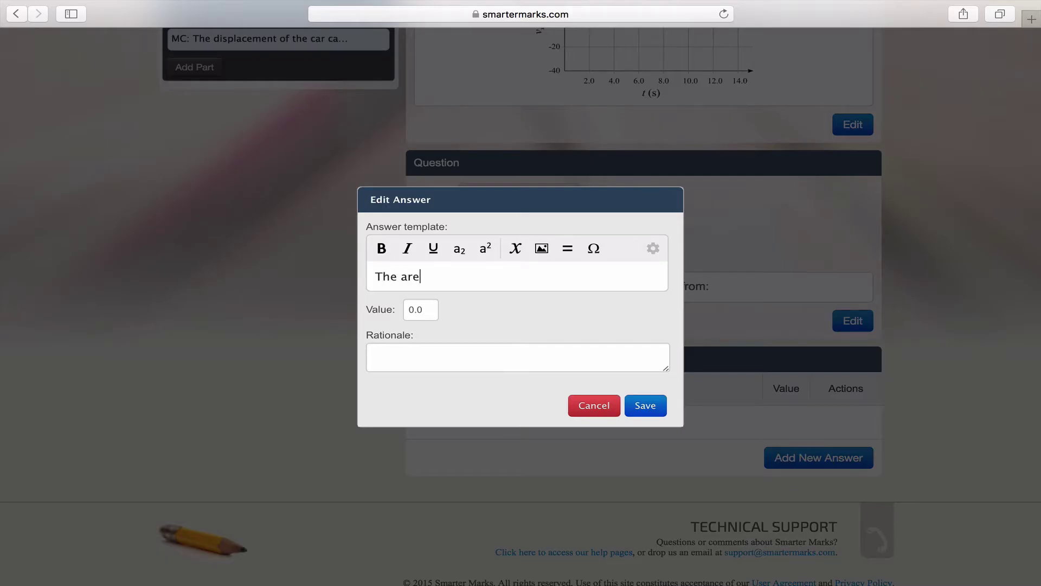
type("a under the graph")
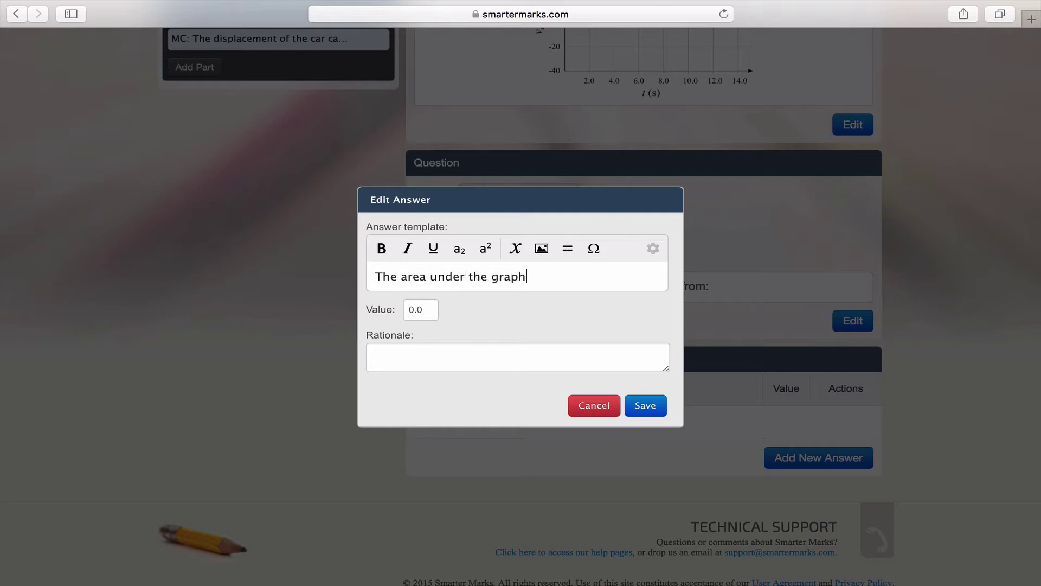
left_click(410, 309)
key("BackSpace")
type("1")
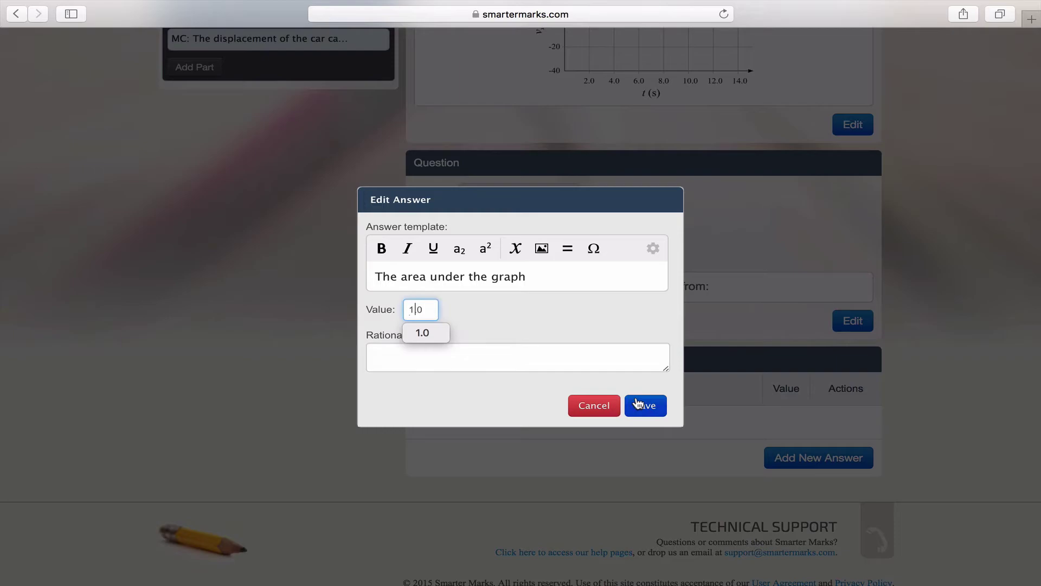
left_click(638, 404)
Add the 0.0 distractors: slope of the graph, value on the vertical axis, value on the horizontal axis
left_click(786, 460)
type("The sl")
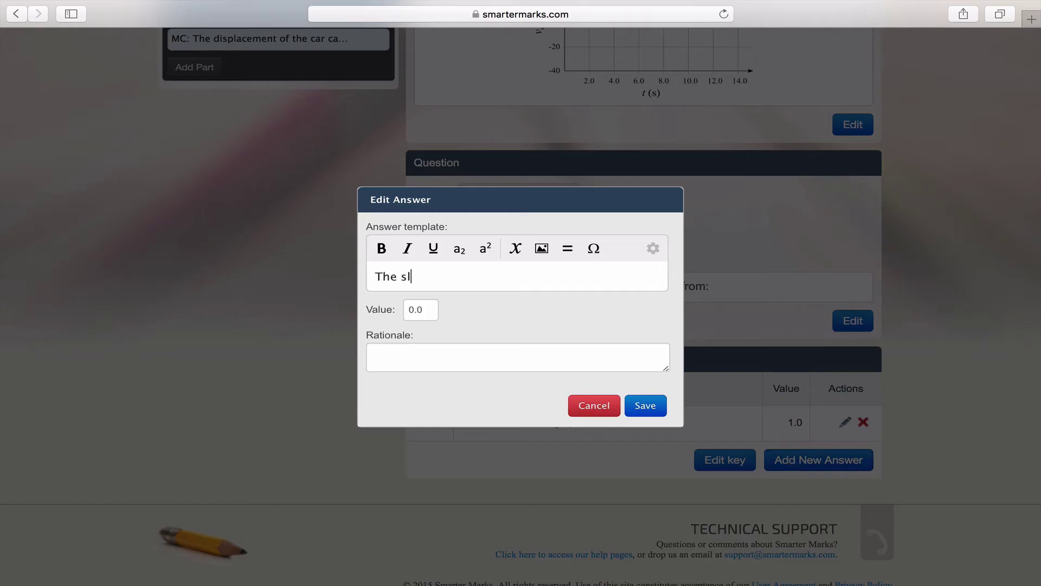
type("ope of the graph")
left_click(645, 406)
left_click(792, 495)
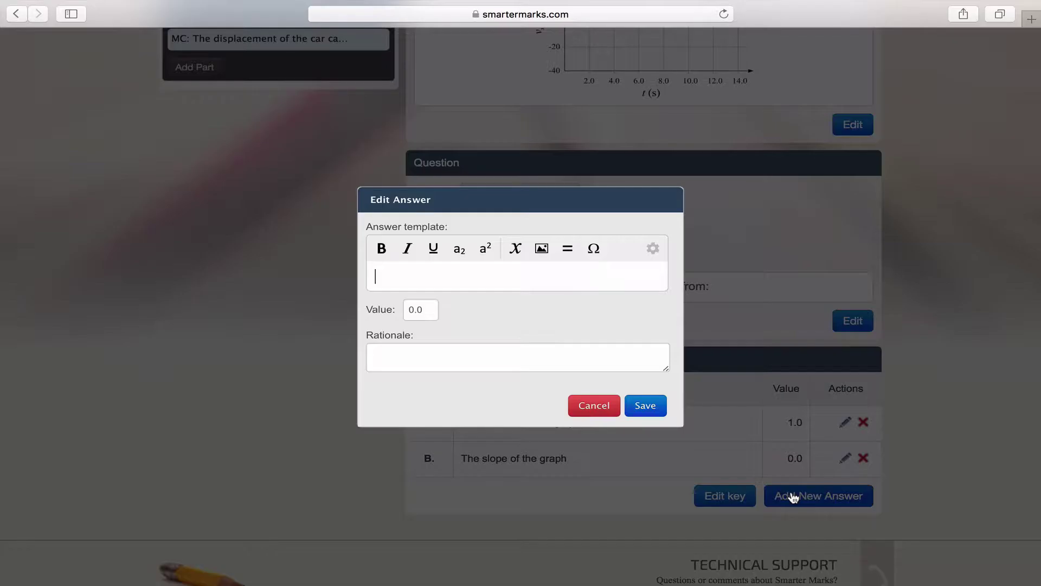
type("The value on the vertical axis")
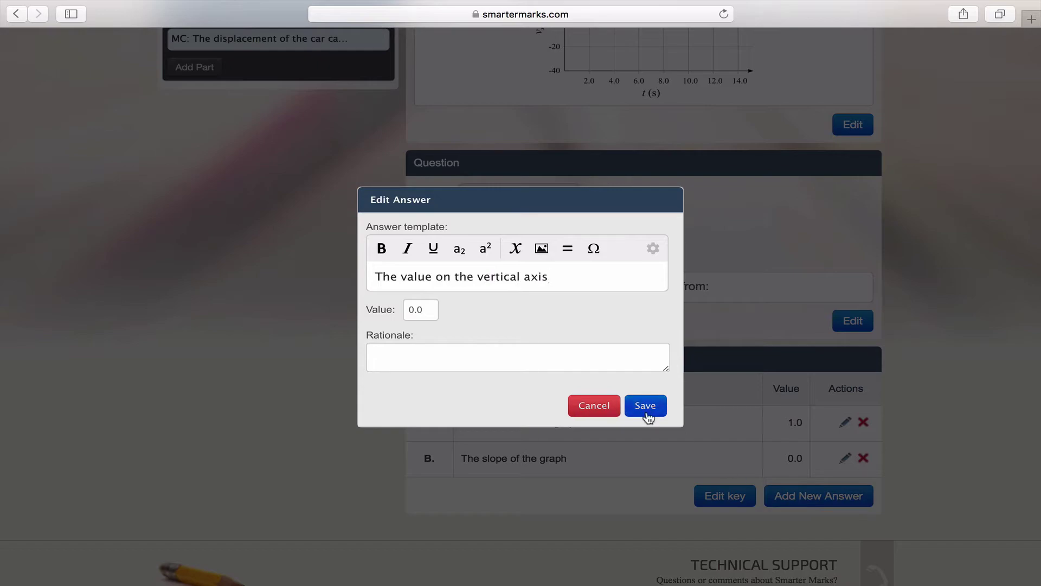
left_click(645, 406)
left_click(782, 522)
type("The value on the horizontal axis")
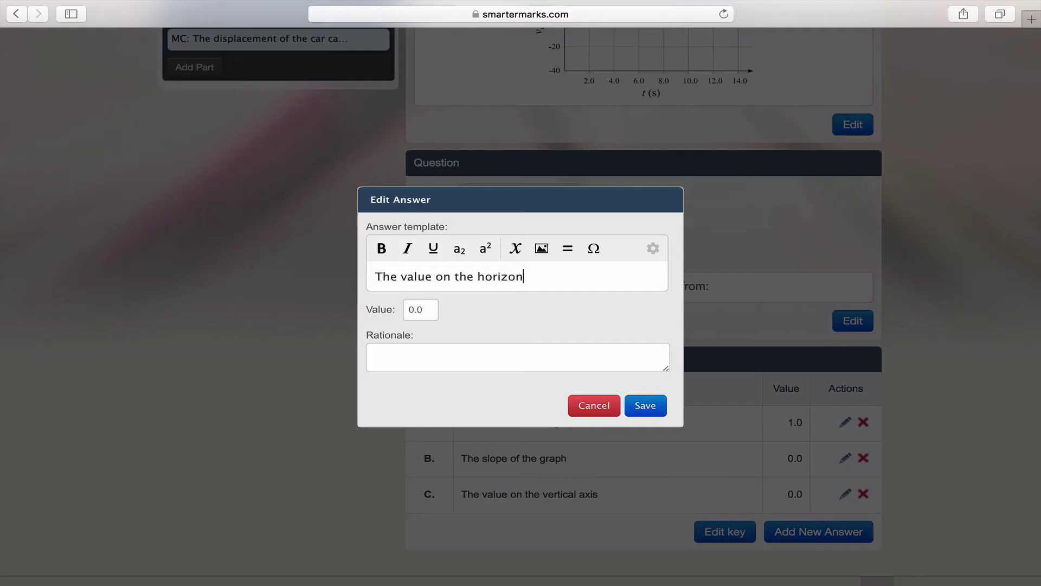
left_click(657, 411)
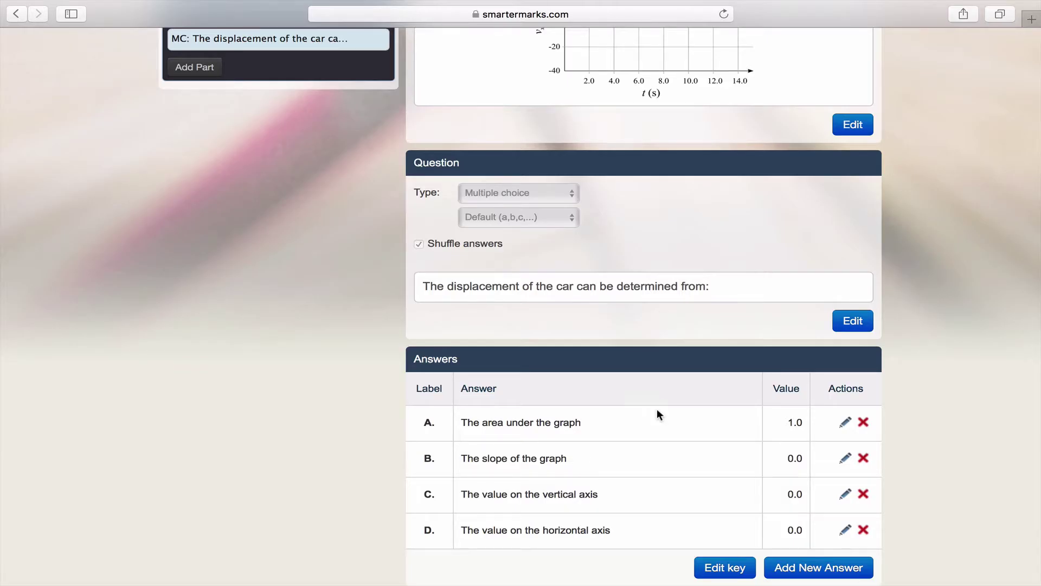
Add a second part and try the numeric response type with decimal format
scroll(656, 409, "up", 4)
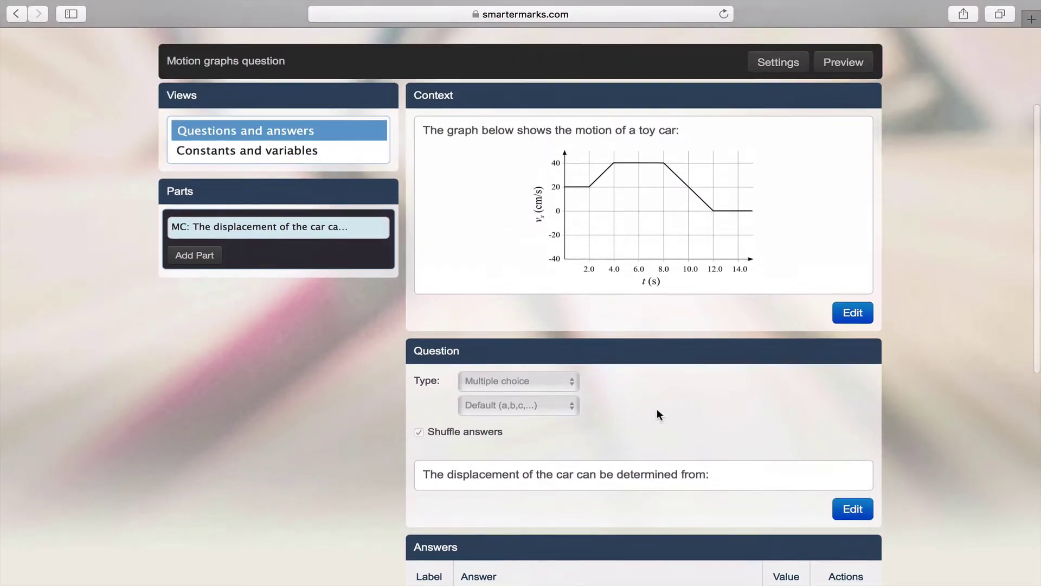
left_click(201, 261)
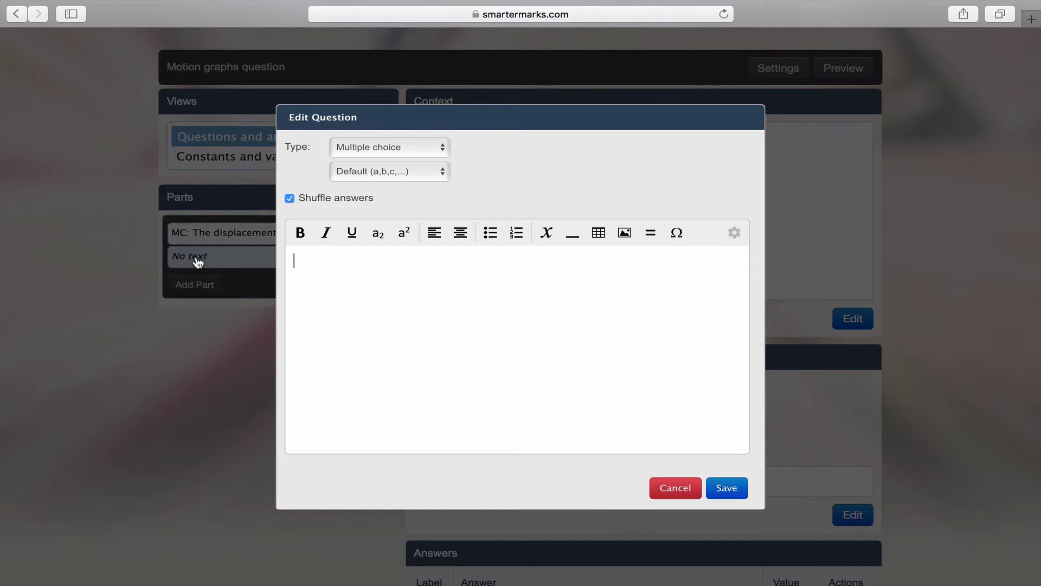
left_click(346, 181)
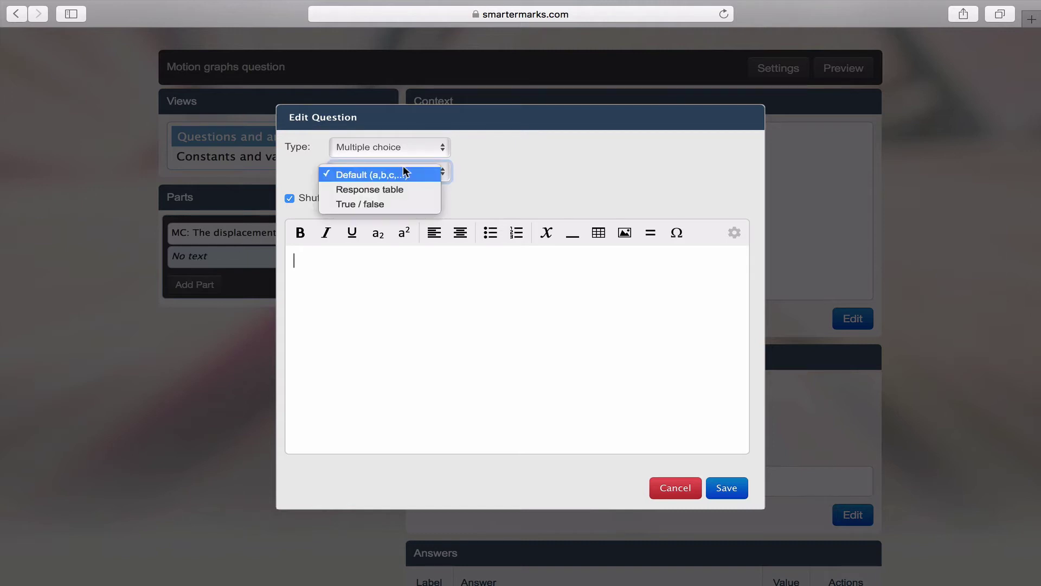
left_click(447, 183)
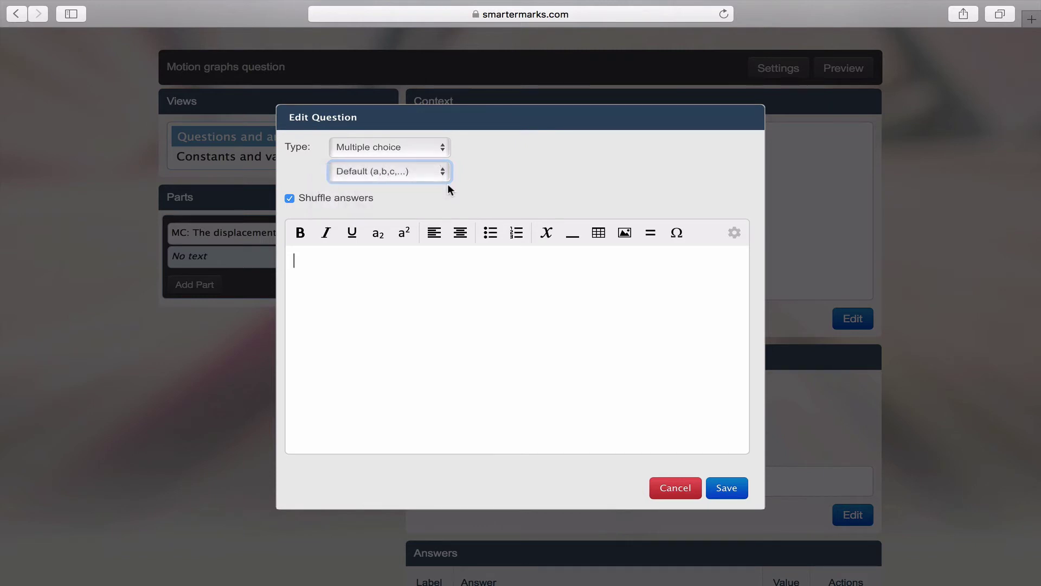
left_click(436, 150)
left_click(421, 165)
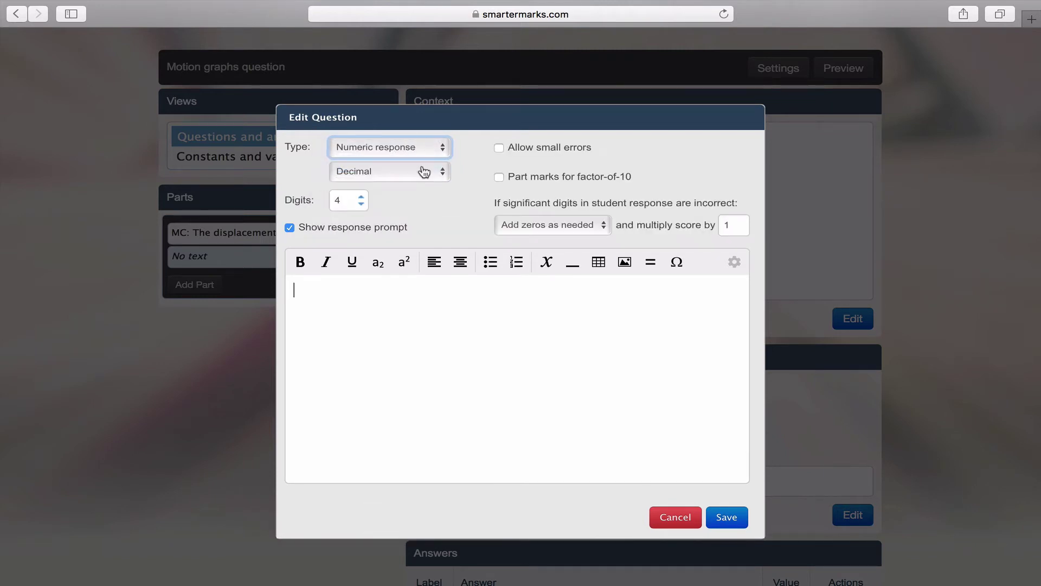
left_click(424, 171)
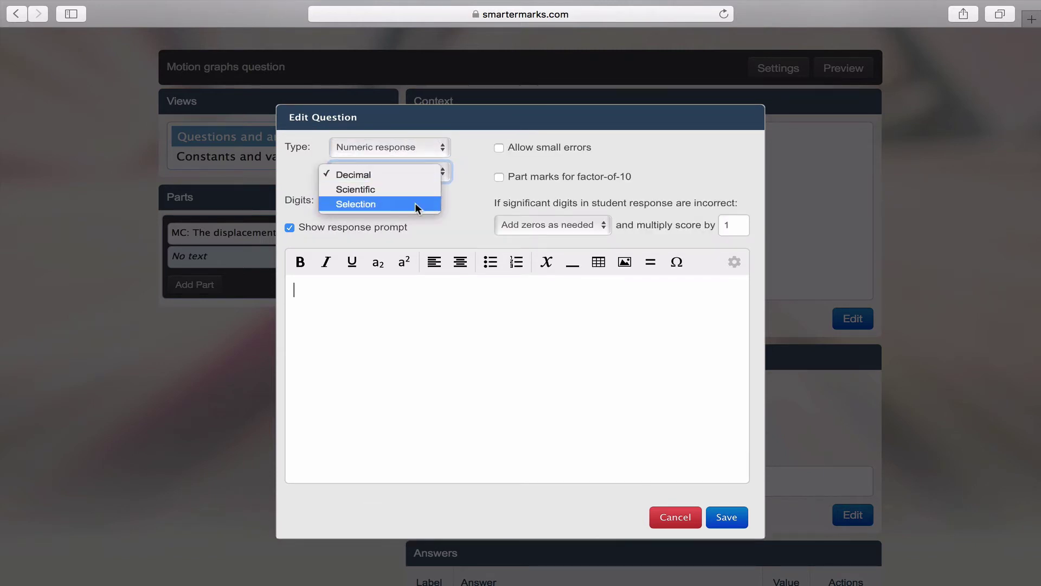
left_click(435, 233)
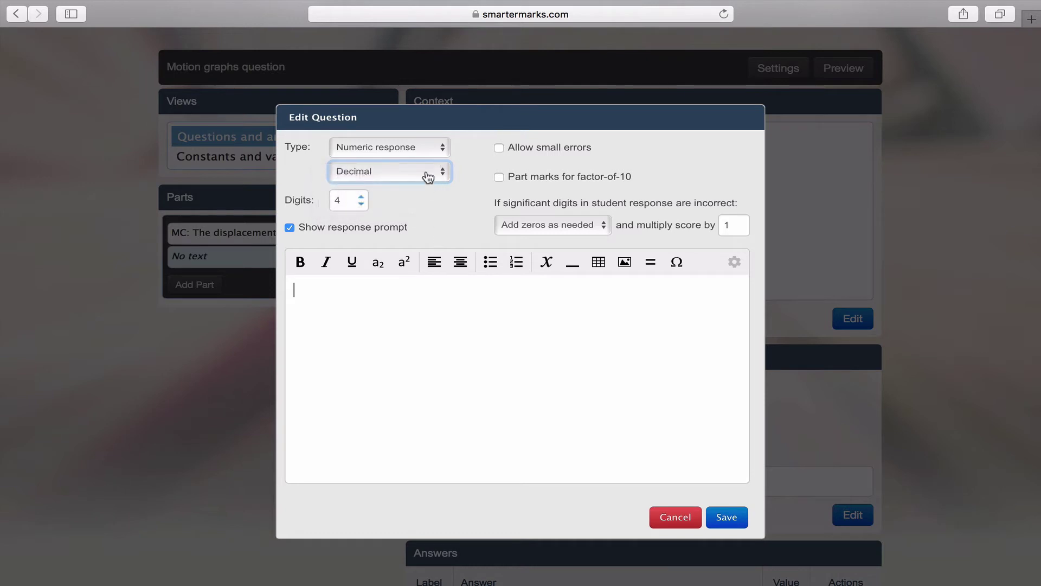
Switch the part via written response back to multiple choice in Response table format
left_click(439, 147)
left_click(421, 165)
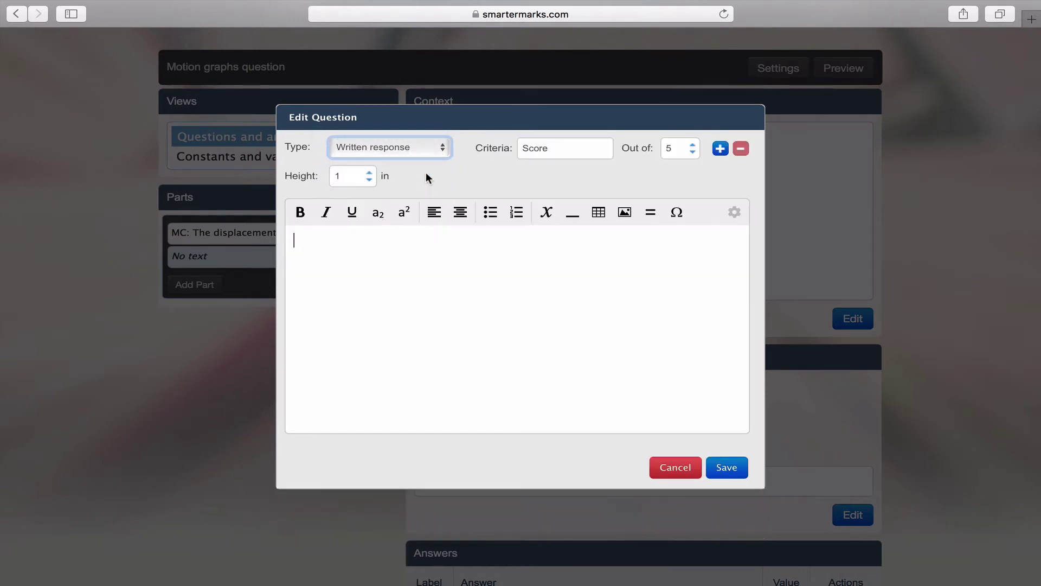
left_click(425, 157)
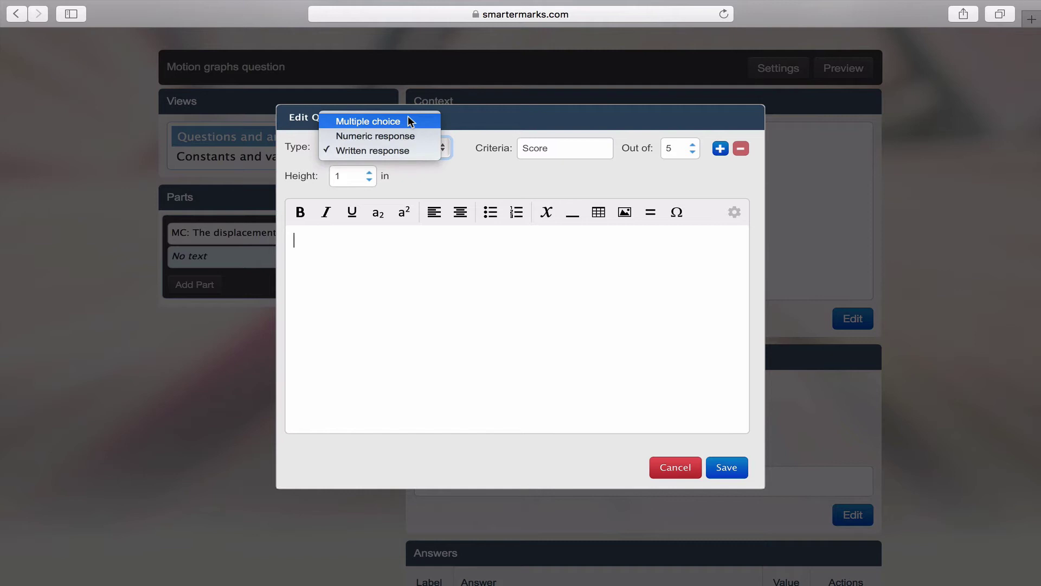
left_click(408, 115)
left_click(432, 171)
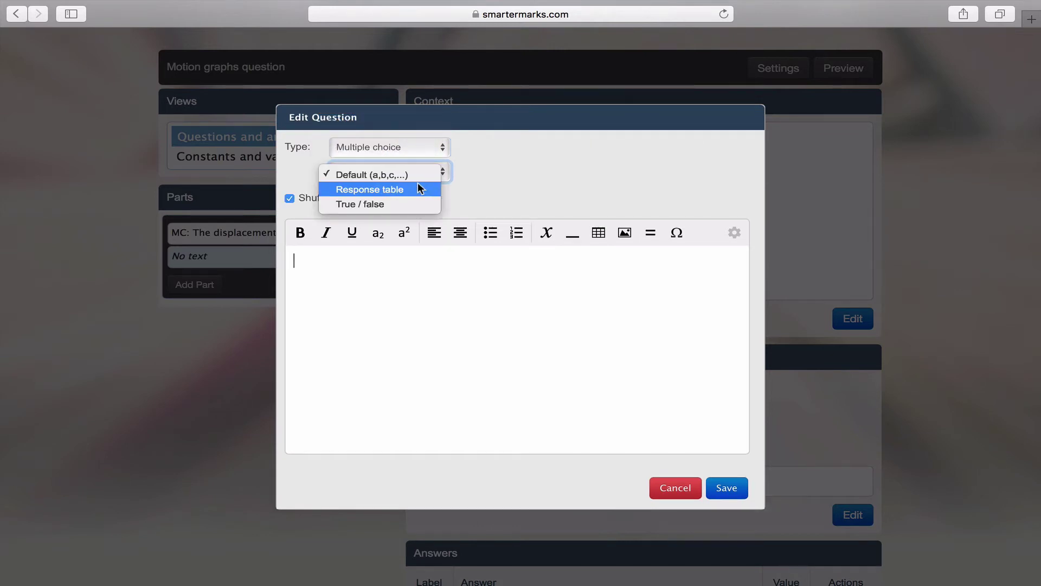
left_click(418, 186)
Enter the response labels i and ii
left_click(540, 152)
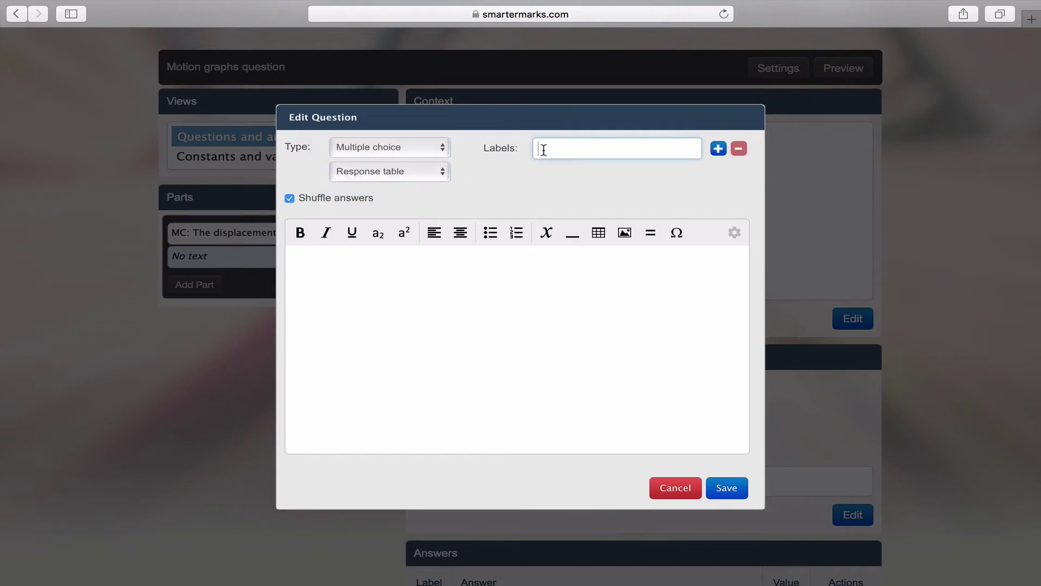
type("i")
key("Return")
type("ii")
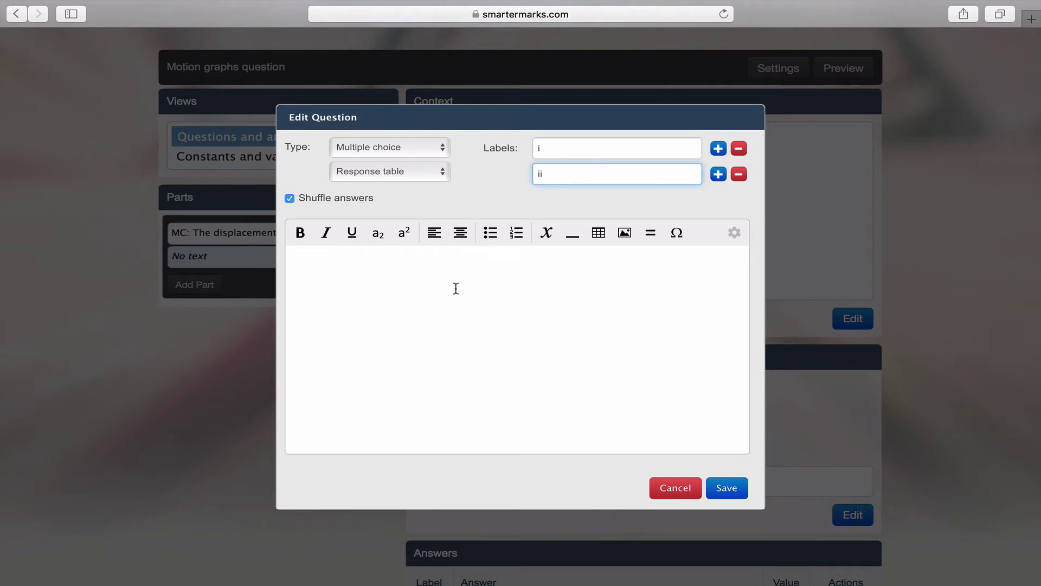
Write 'At t = 10.0 s, the car [i] with an acceleration of magnitude [ii].' plus the closing line
left_click(456, 288)
type("At t = 10.0 s, the car is")
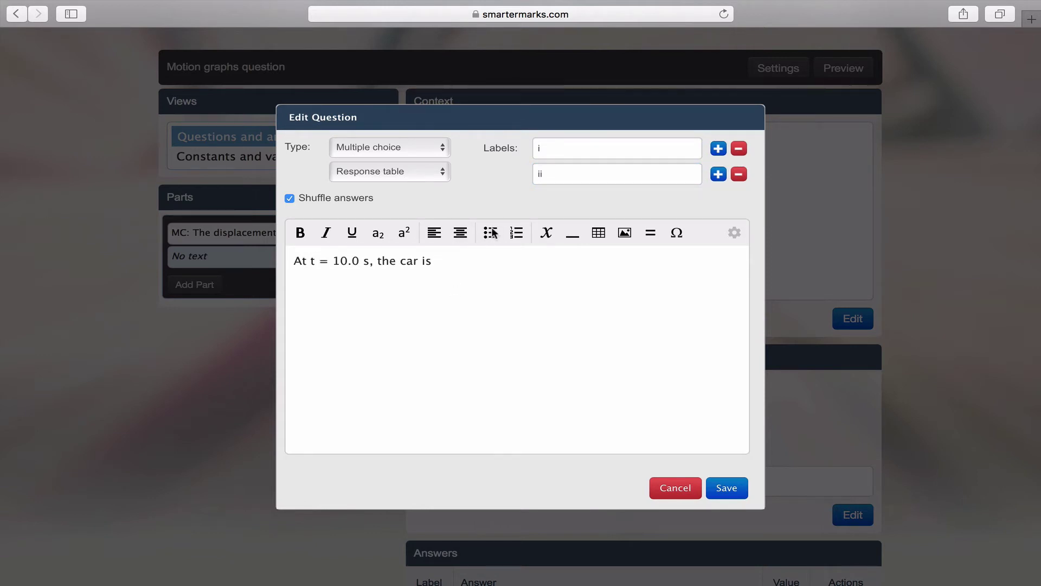
left_click(573, 233)
left_click(575, 258)
type("with an acceleration of magnitude")
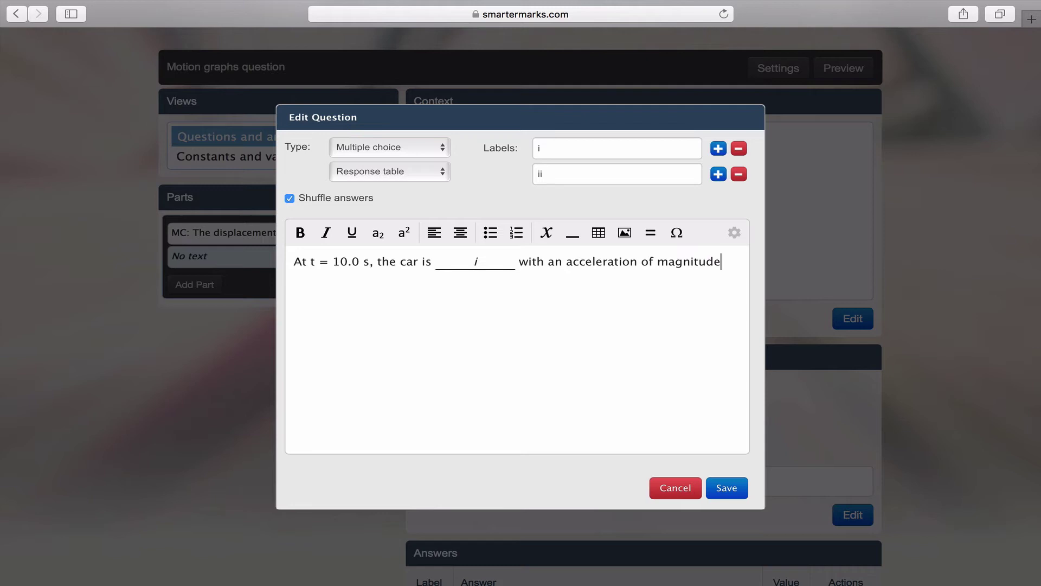
left_click(573, 238)
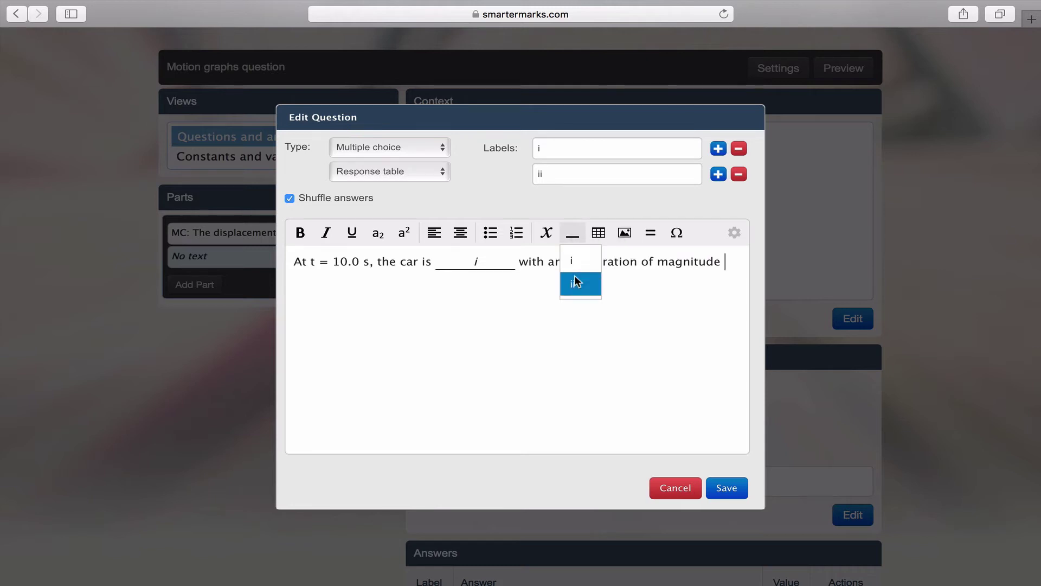
left_click(576, 281)
type(".")
key("Return")
type("The ")
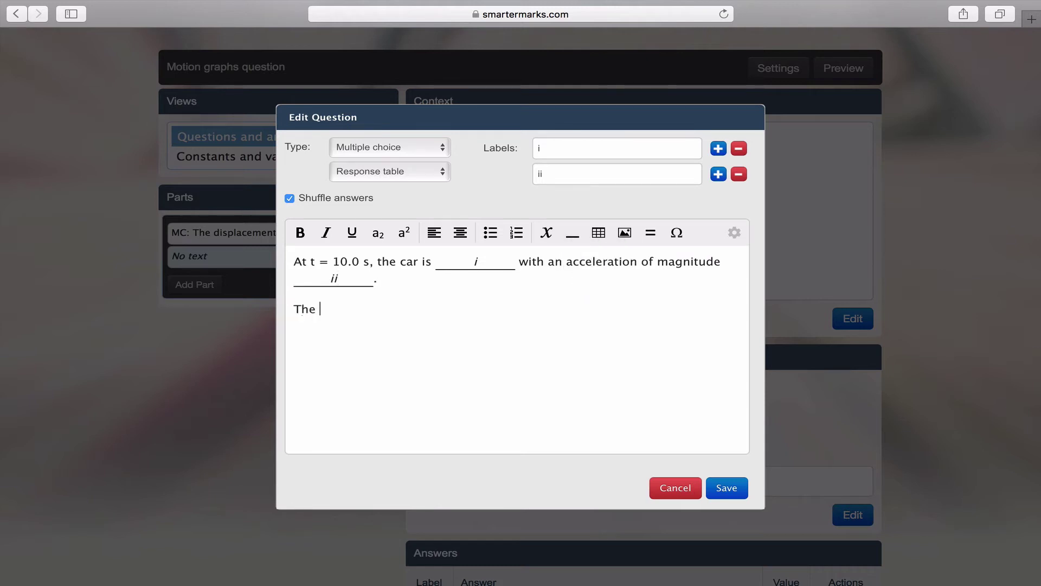
type("statement above is best completed ")
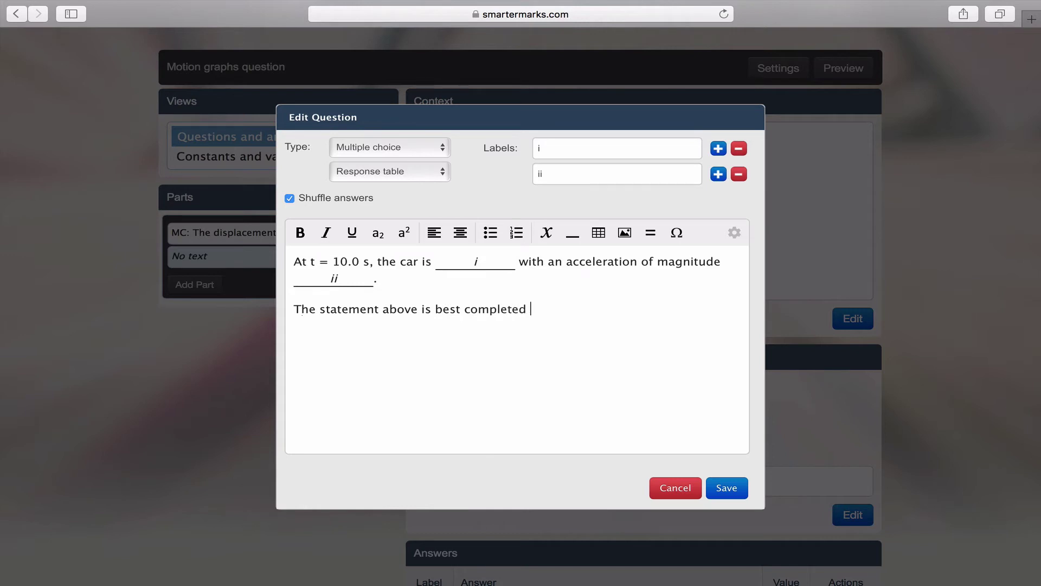
type("by the answers in row:")
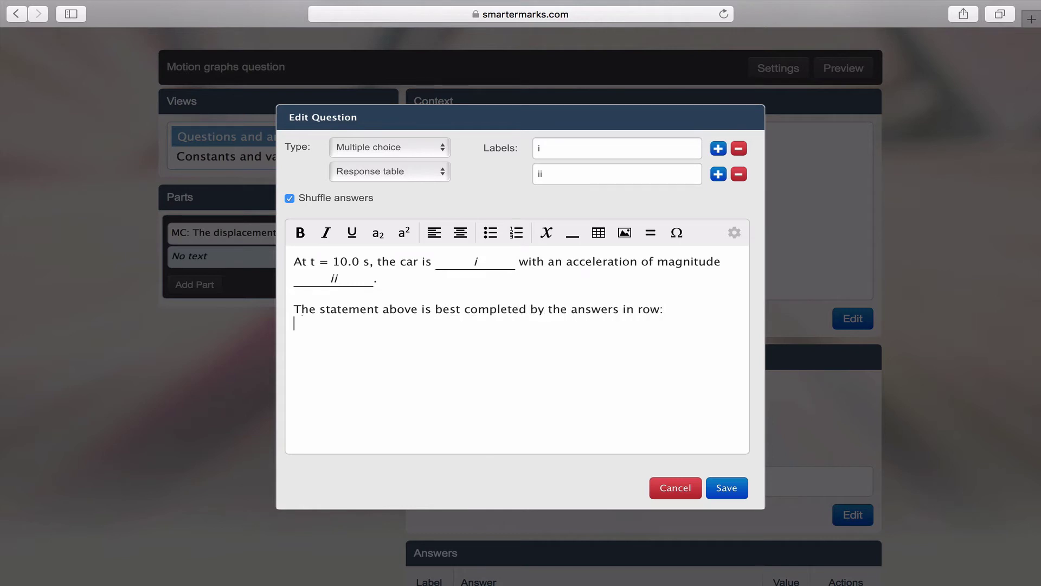
Save the part and add answer A: slowing down, 20 cm/s², worth 1.0
left_click(723, 483)
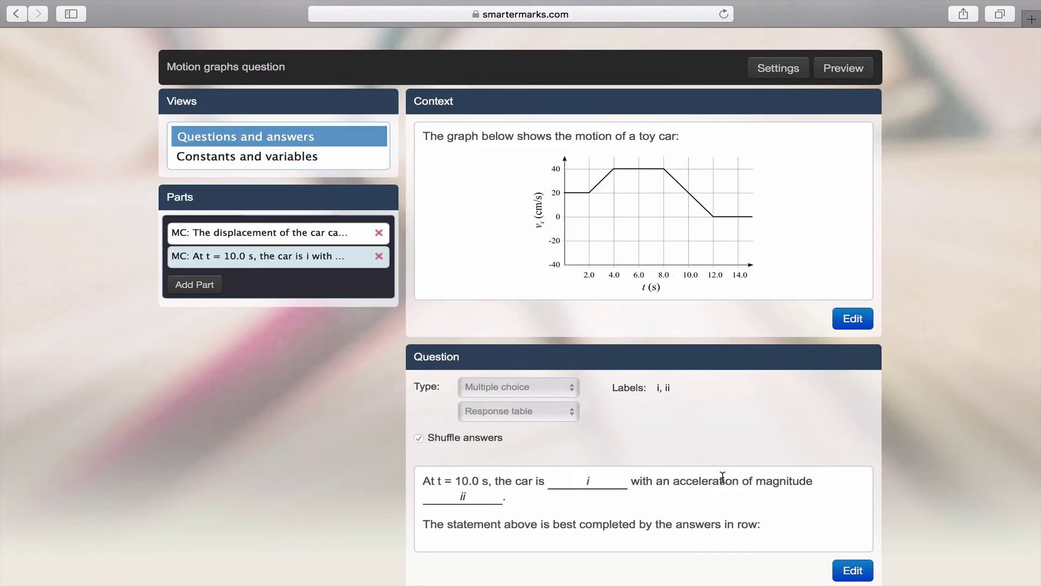
scroll(723, 477, "down", 5)
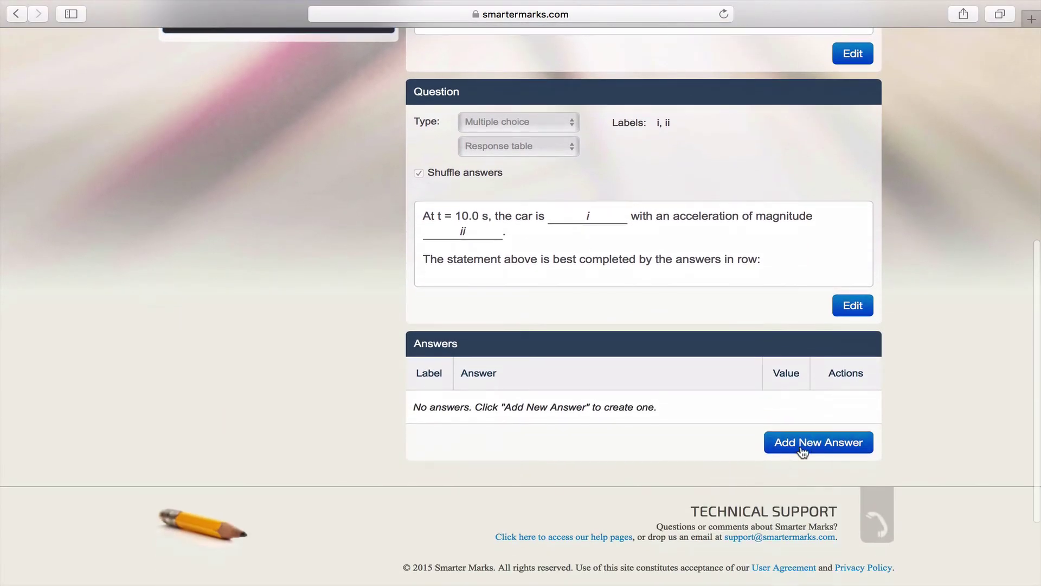
left_click(809, 443)
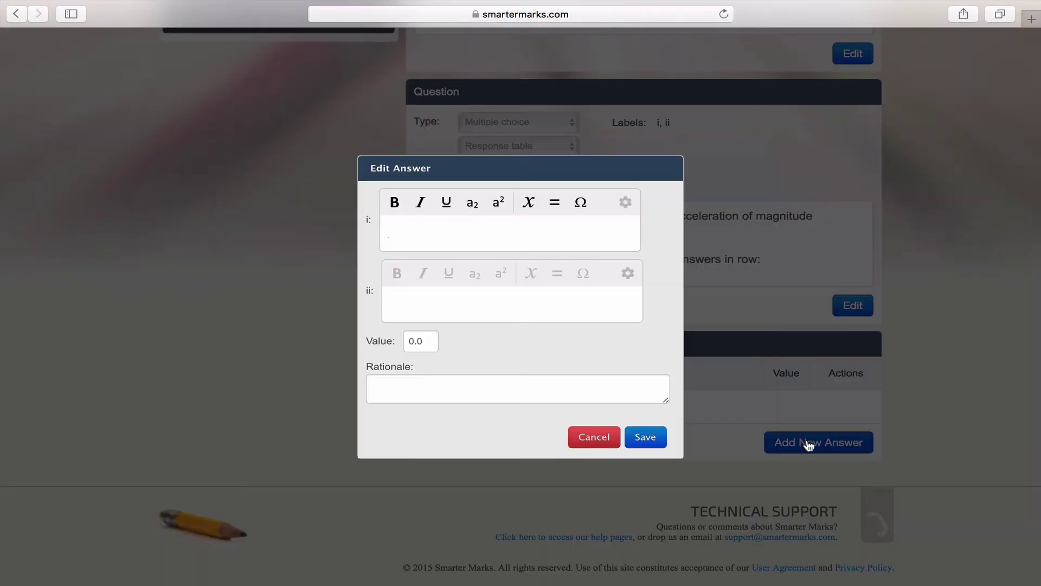
type("slowing down")
key("Tab")
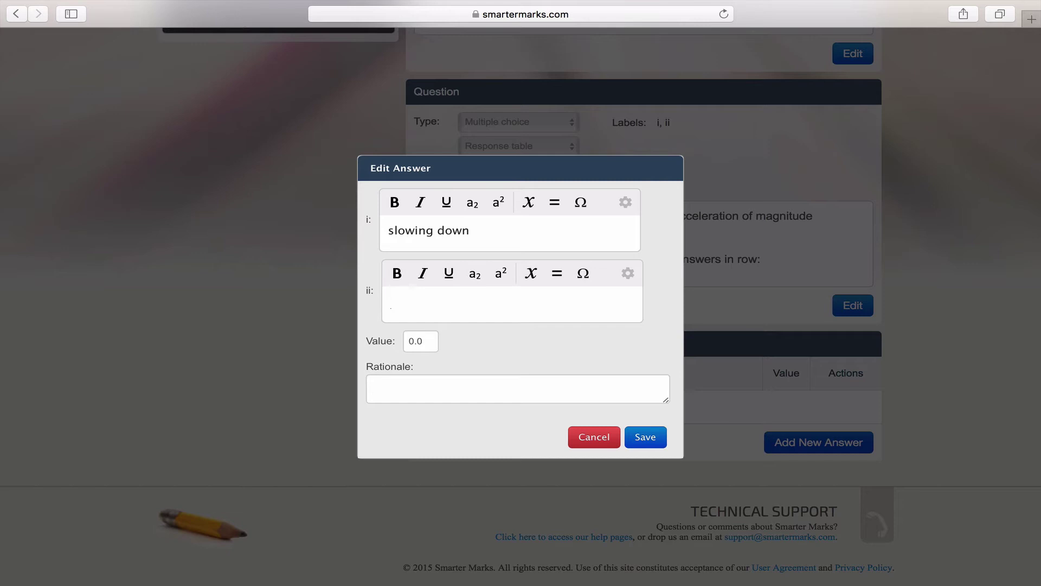
type("20 cm/s2")
key("shift+Left")
left_click(504, 276)
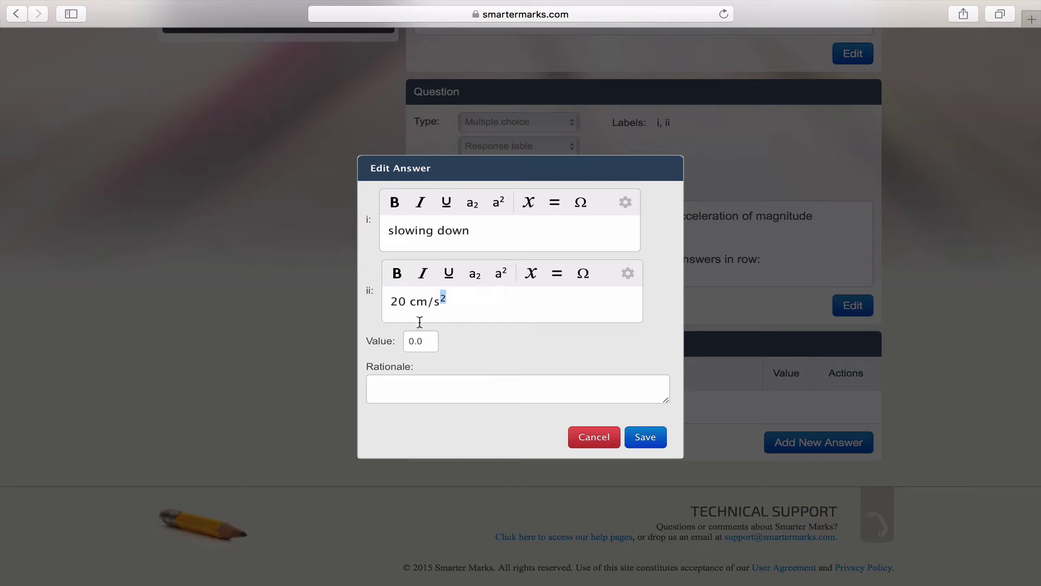
double_click(412, 340)
type("1")
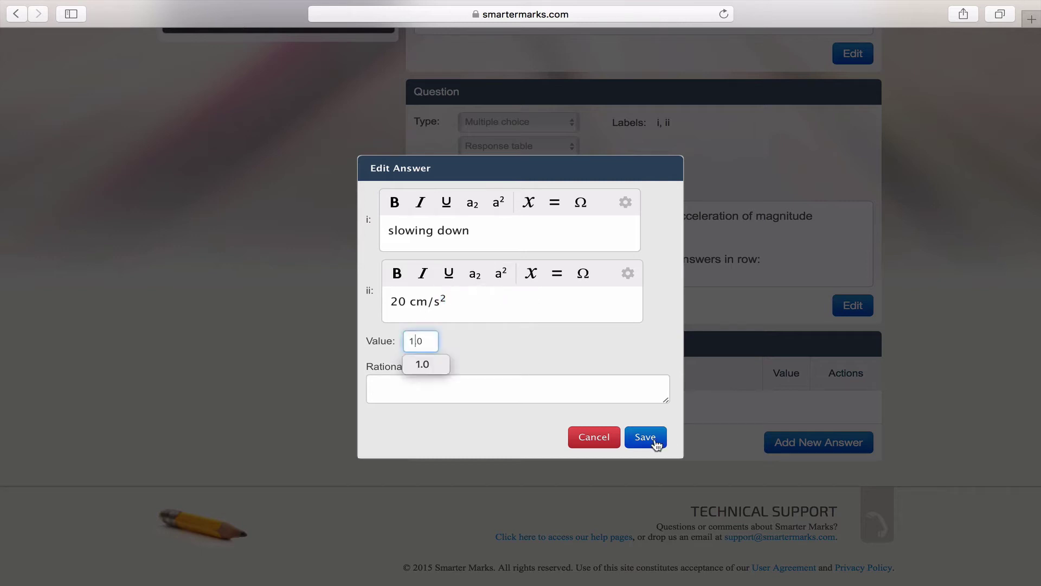
left_click(652, 437)
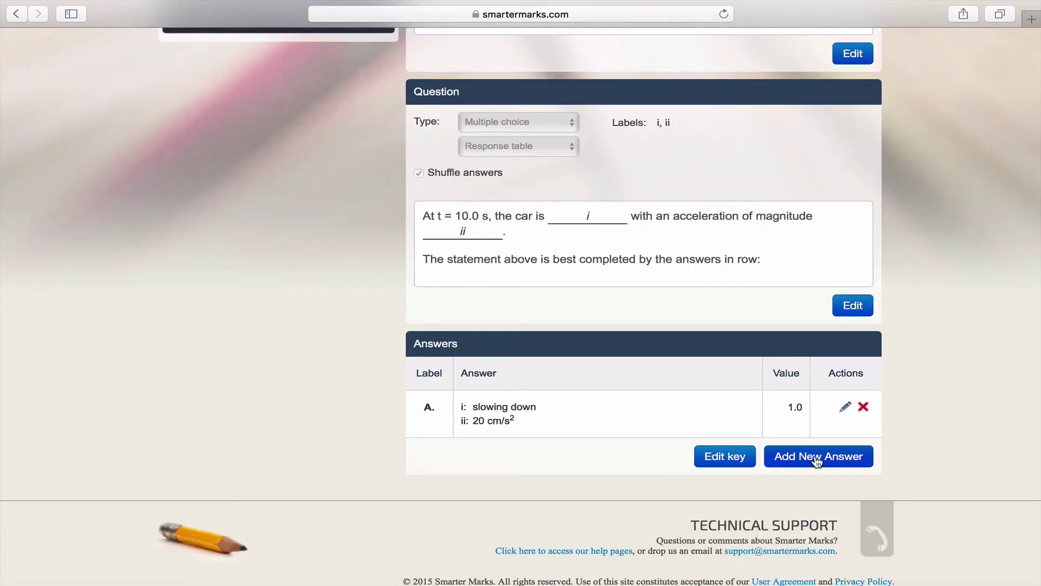
Add answers B (slowing down, 10 cm/s²) and C (speeding up, 20 cm/s²) at 0.0
left_click(813, 458)
type("slowing down")
key("Tab")
type("10 cm/s2")
key("shift+Left")
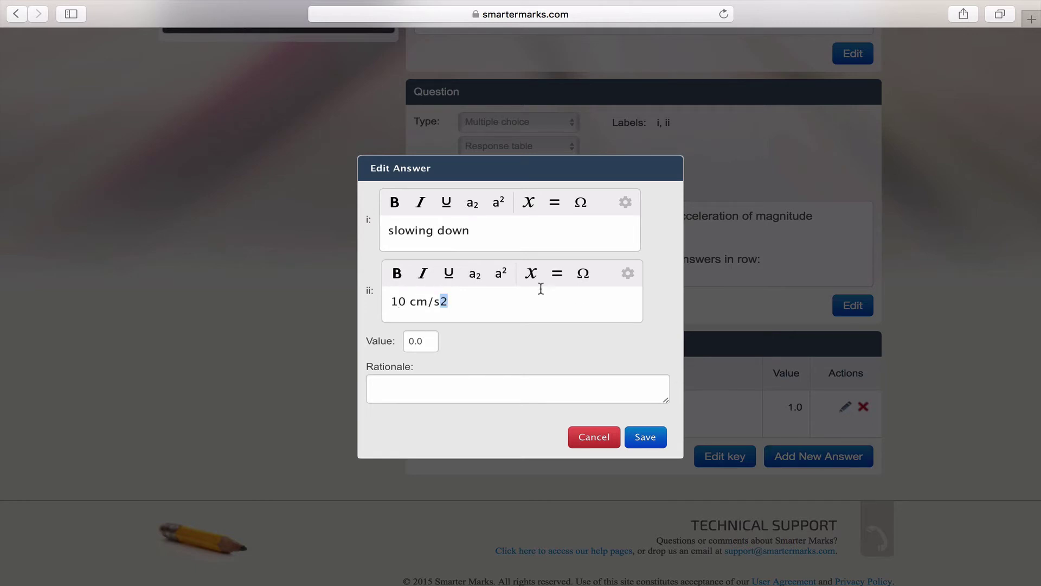
left_click(500, 273)
left_click(645, 437)
left_click(805, 504)
type("speeding up")
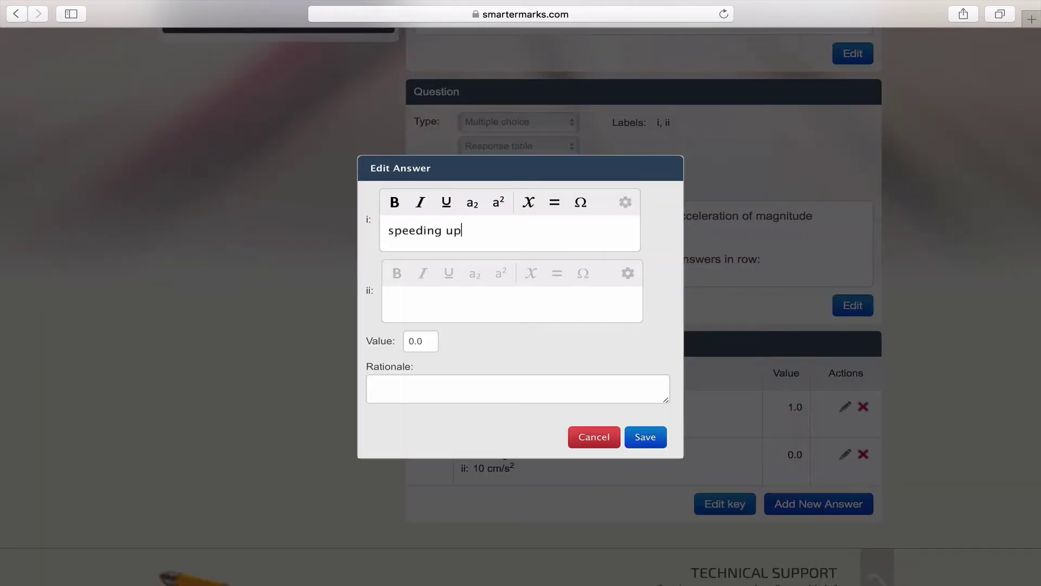
key("Tab")
type("20 cm/s2")
key("shift+Left")
left_click(501, 273)
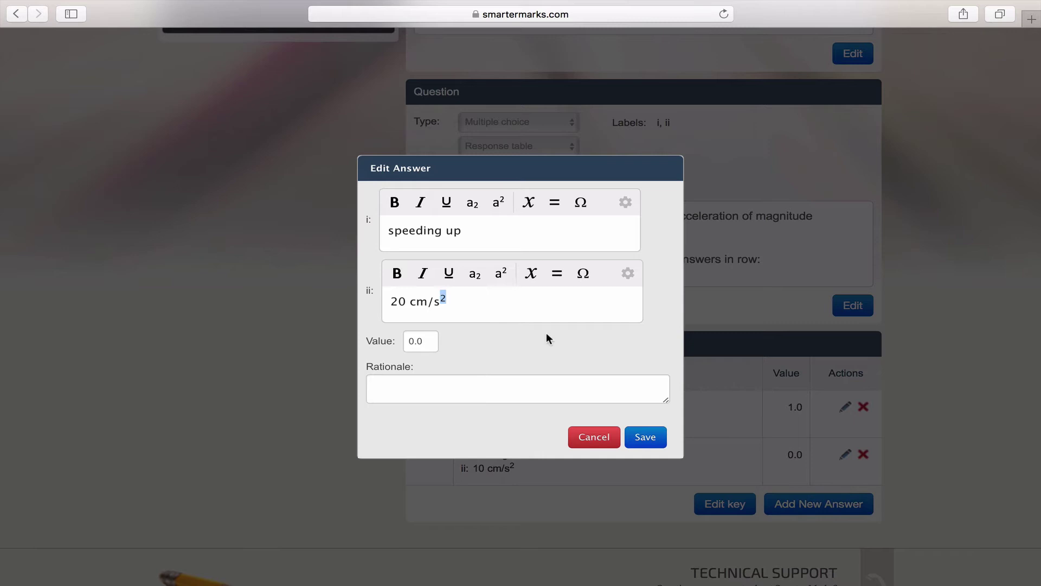
left_click(645, 436)
Add answer D: speeding up, 10 cm/s², at 0.0
left_click(819, 551)
type("speeding up")
key("Tab")
type("10 cm/s2")
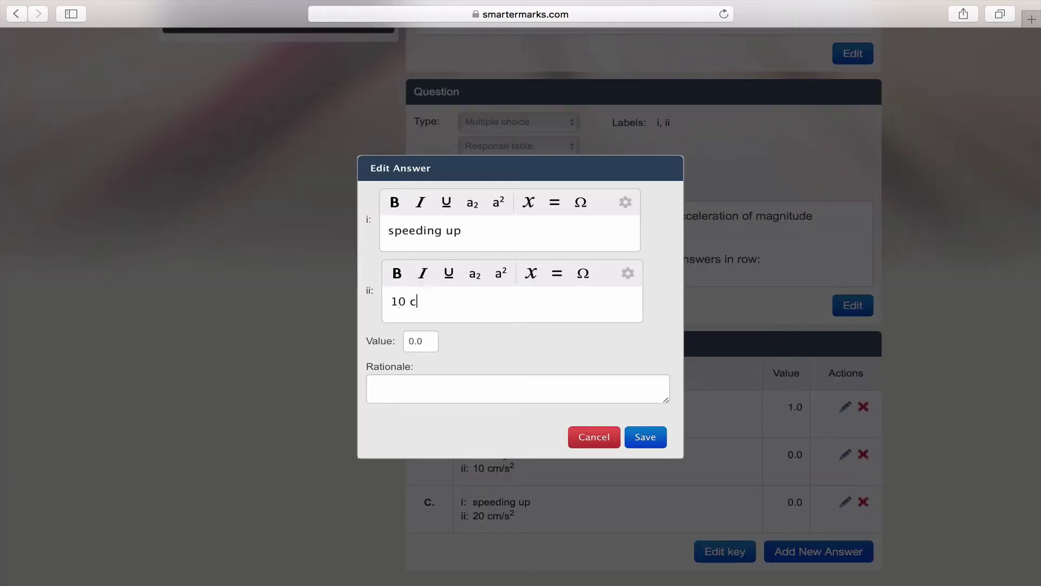
key("shift+Left")
left_click(501, 273)
left_click(645, 437)
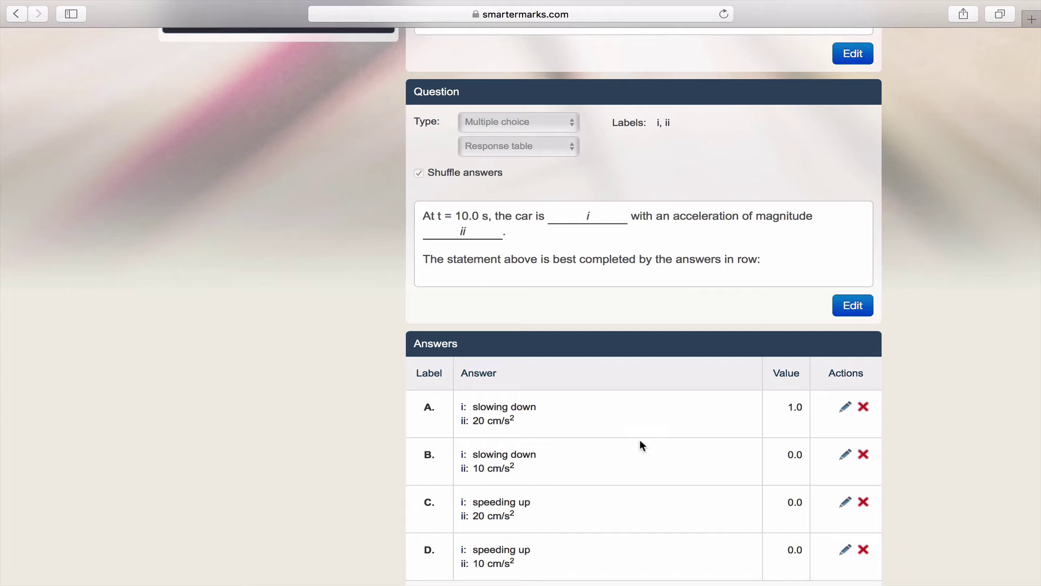
Scroll through the preview's shuffled response table down to the scored responses
scroll(639, 438, "up", 10)
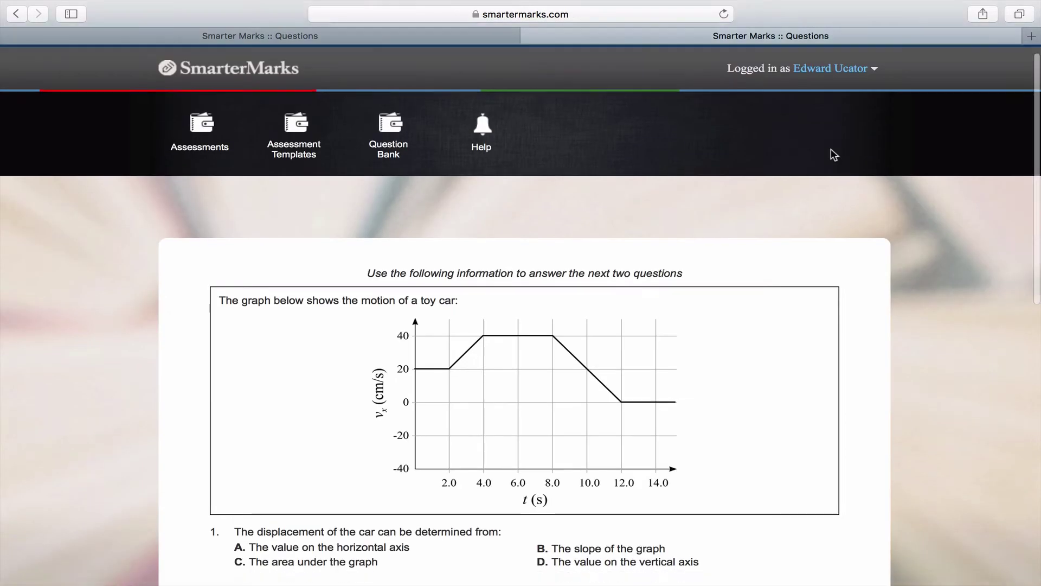
scroll(832, 150, "down", 4)
scroll(832, 151, "down", 2)
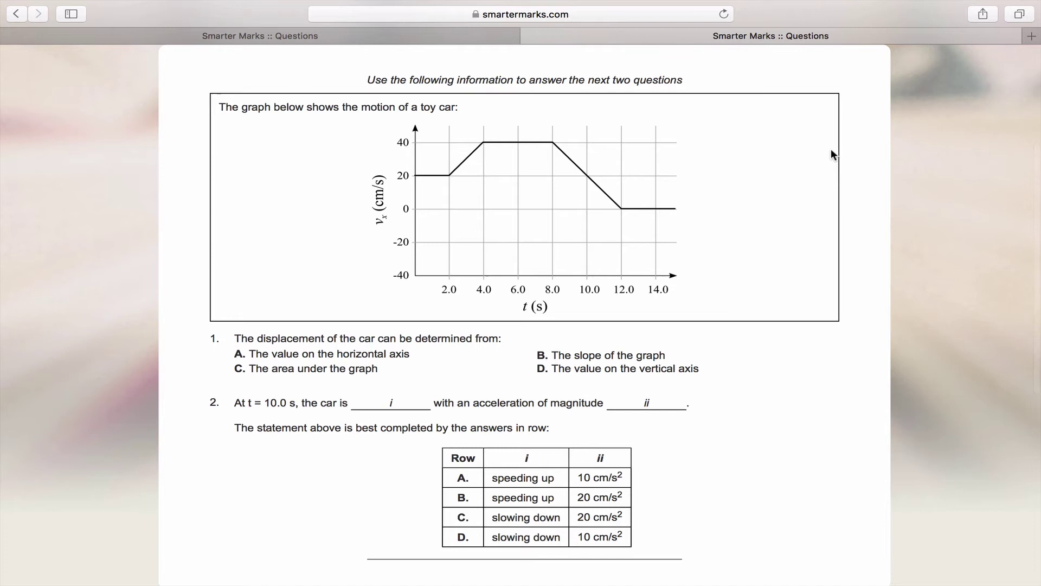
scroll(831, 150, "down", 5)
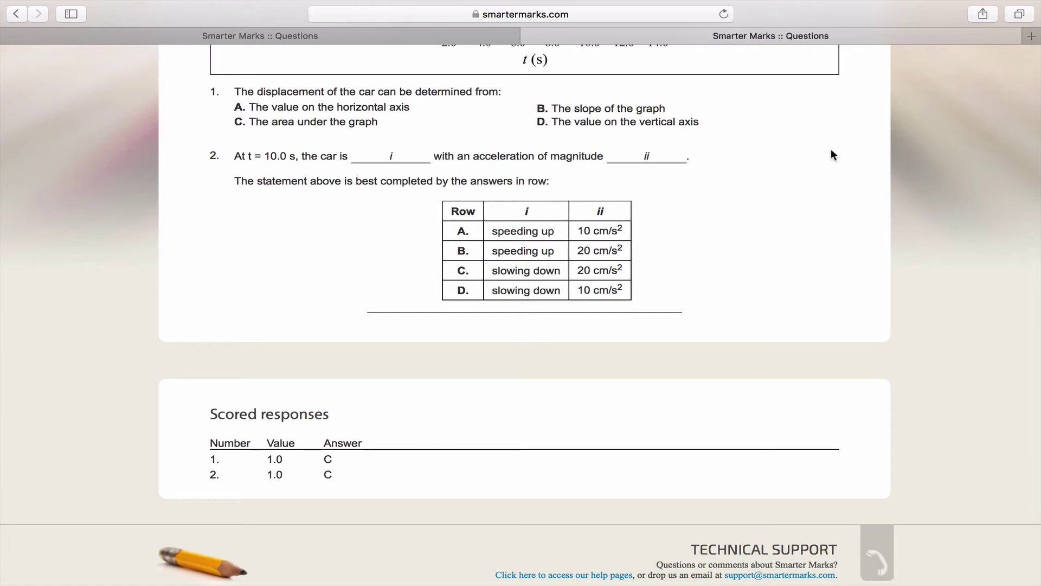
Create a new question titled 'Time from distance and speed'
left_click(530, 37)
left_click(849, 68)
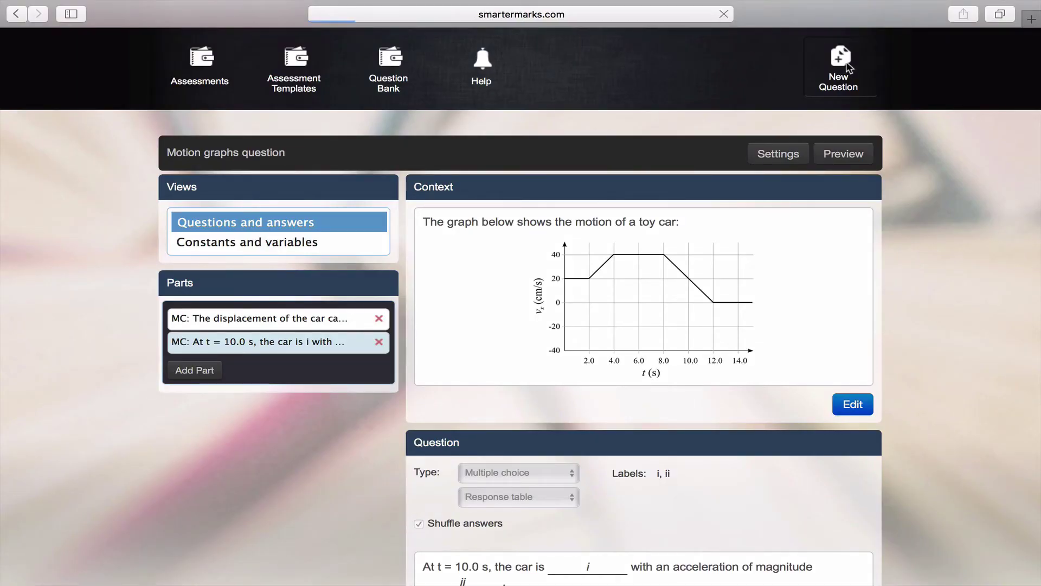
type("T")
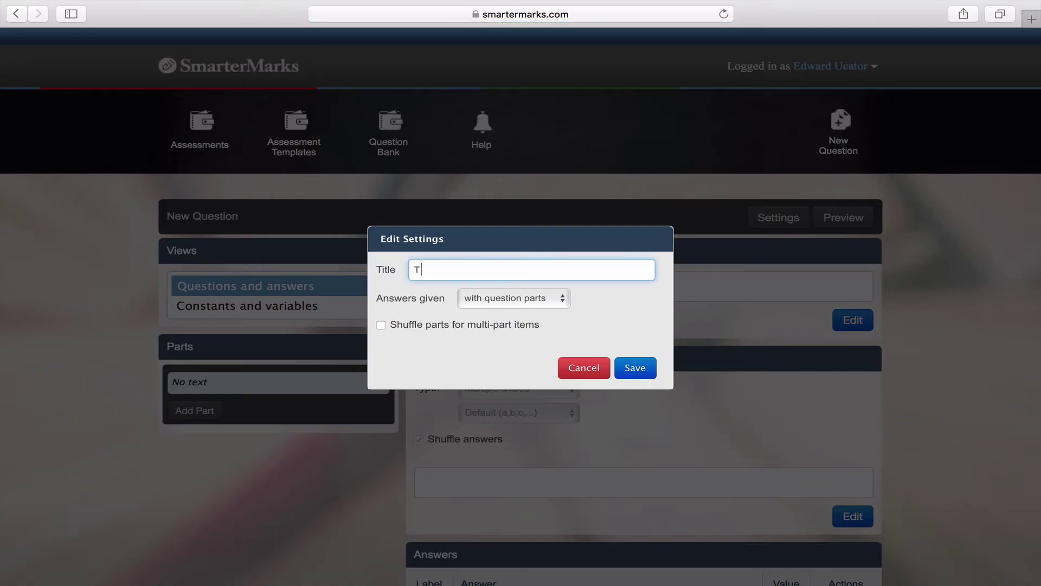
type("ime from distance and speed")
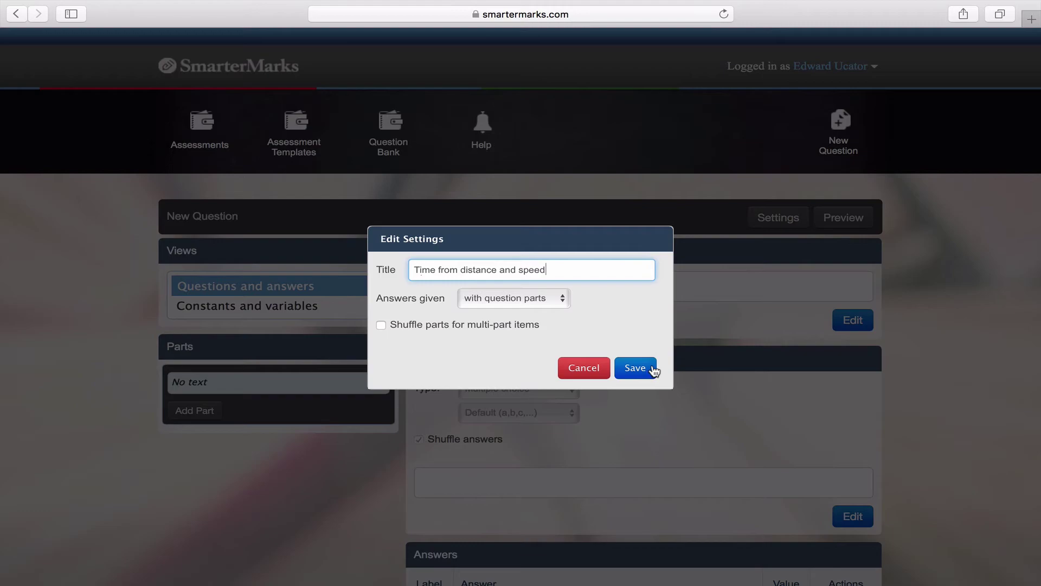
left_click(653, 371)
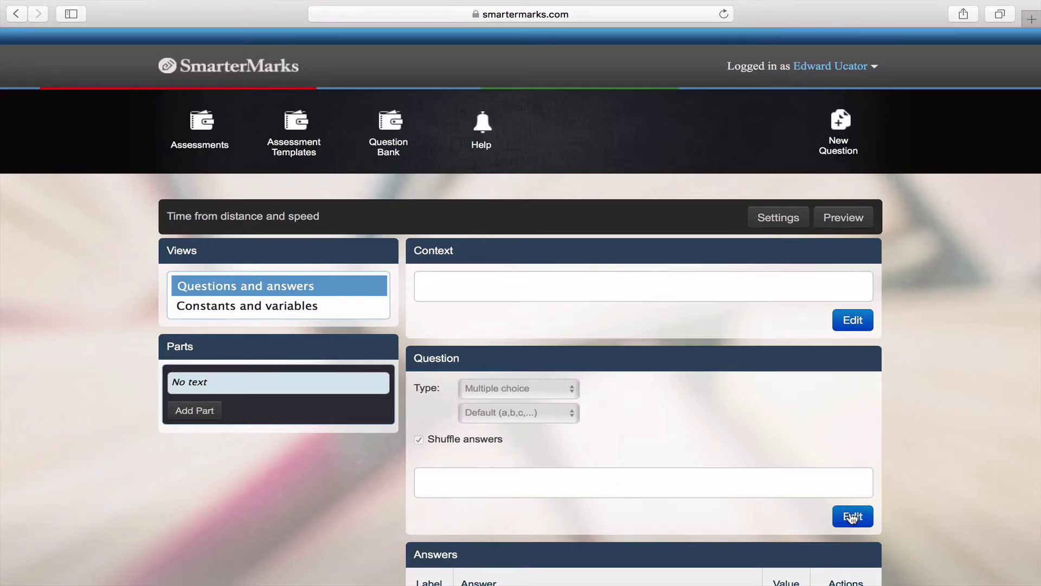
Make it numeric response with the 250 km mountain drive text and a blank before 'hours'
left_click(853, 518)
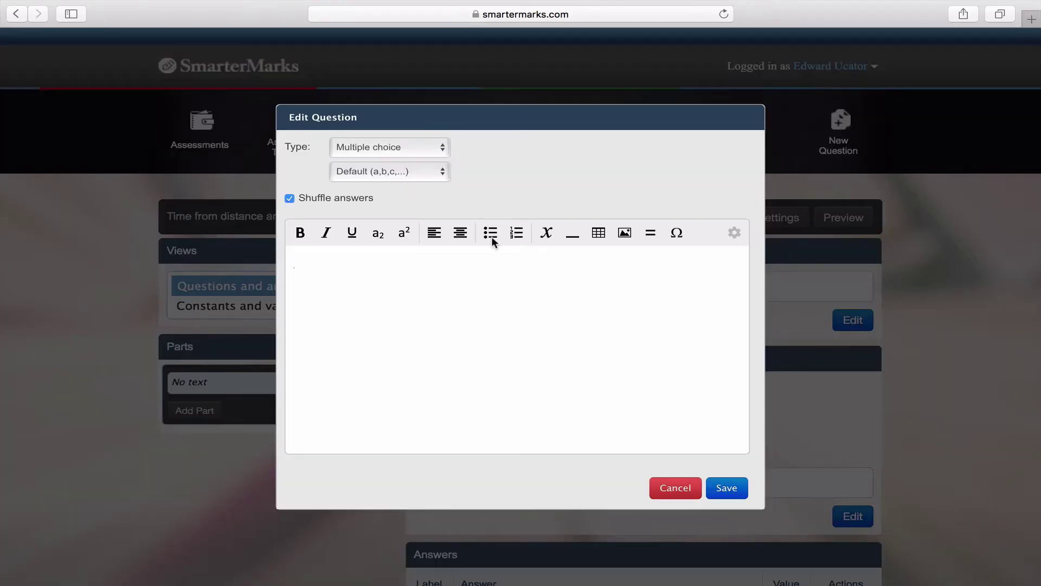
left_click(410, 152)
left_click(407, 166)
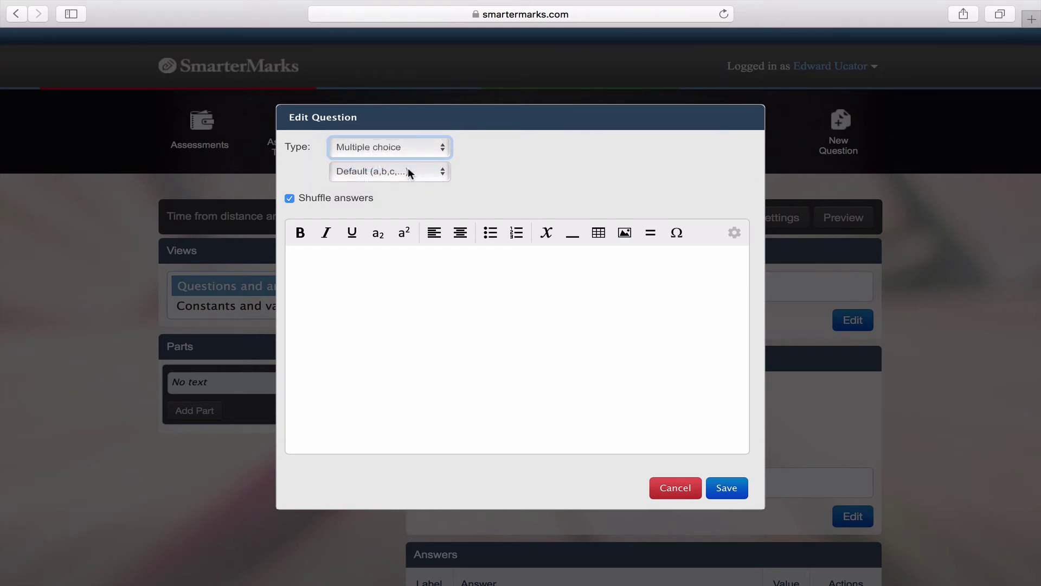
left_click(364, 291)
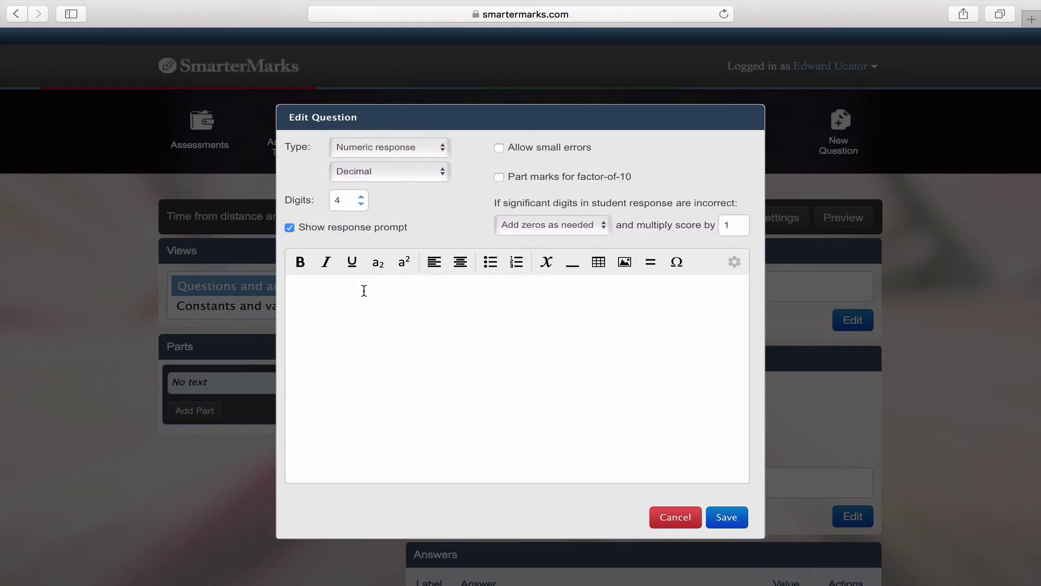
type("Heading to the mountains for th")
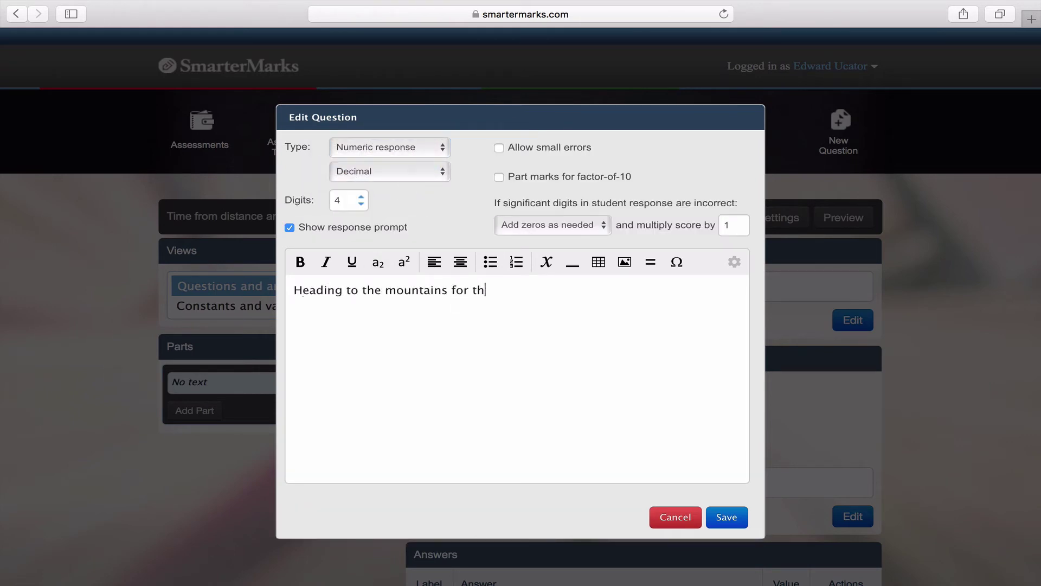
type("e weekend, you drive the 250 ")
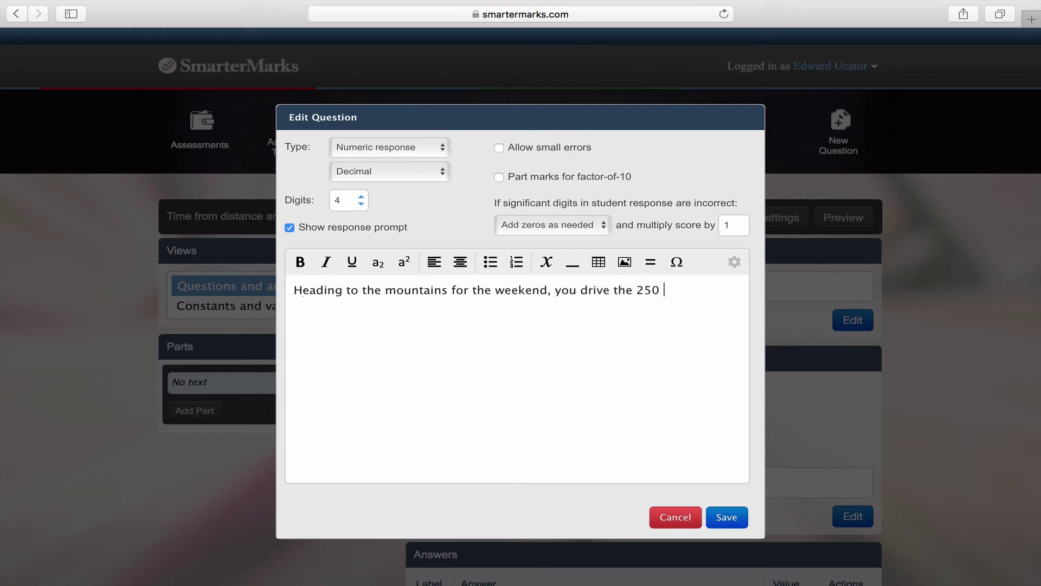
type("km distance to your favourite a")
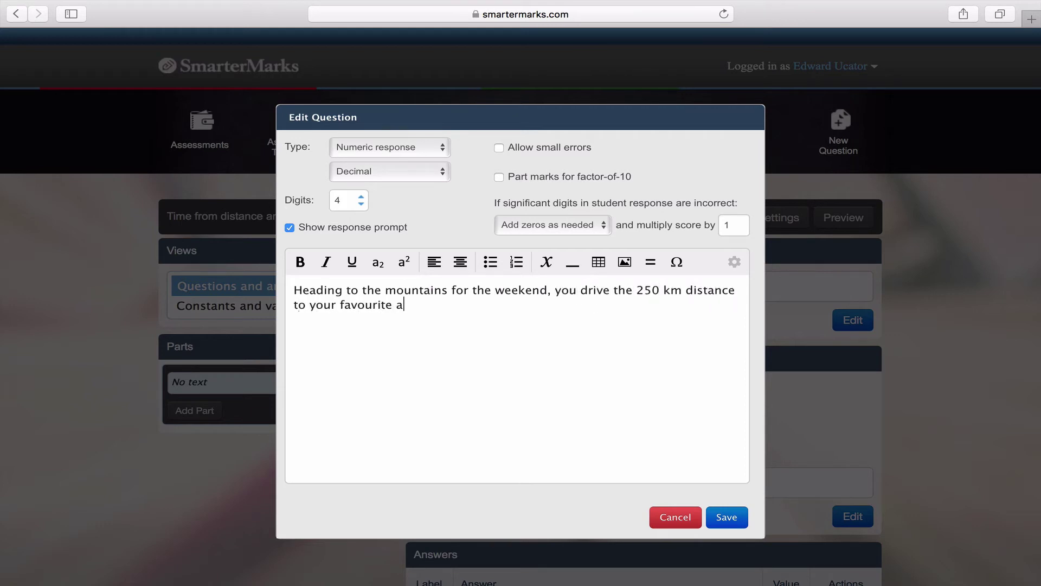
key("BackSpace")
type("campground at an average speed ")
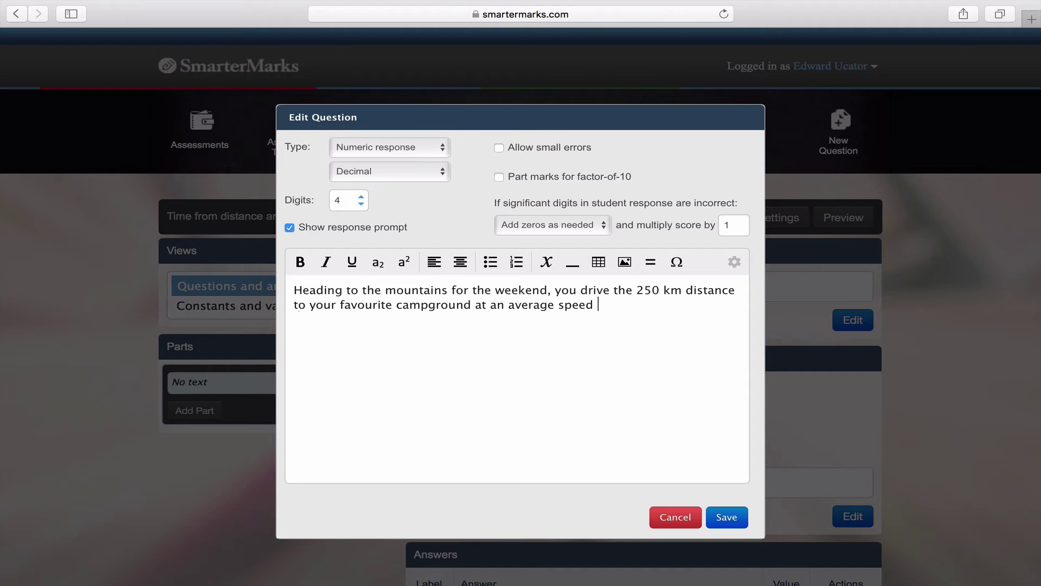
type("of 90 km/h. The drive ")
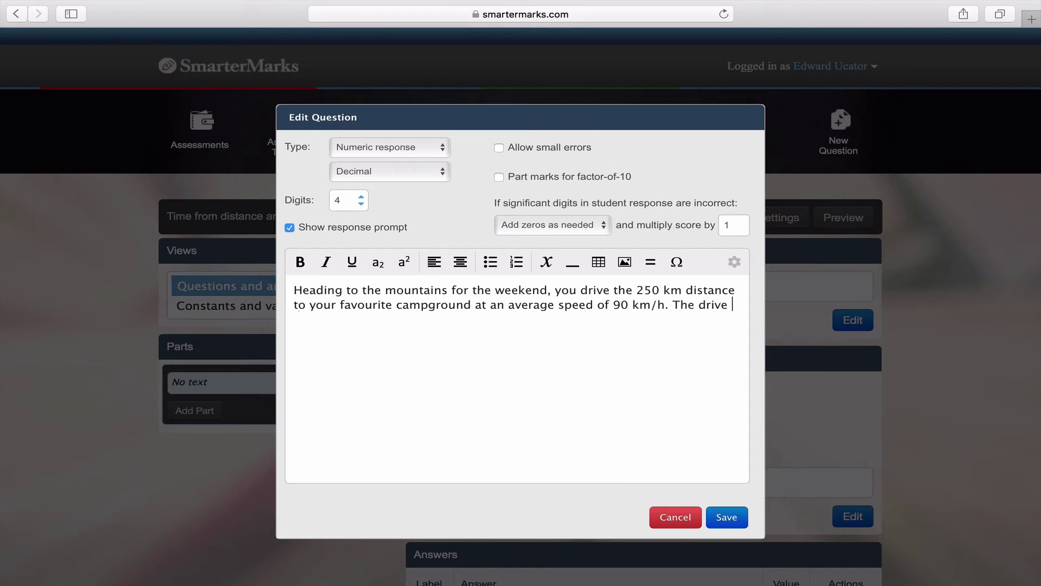
type("will take you  hours to comple")
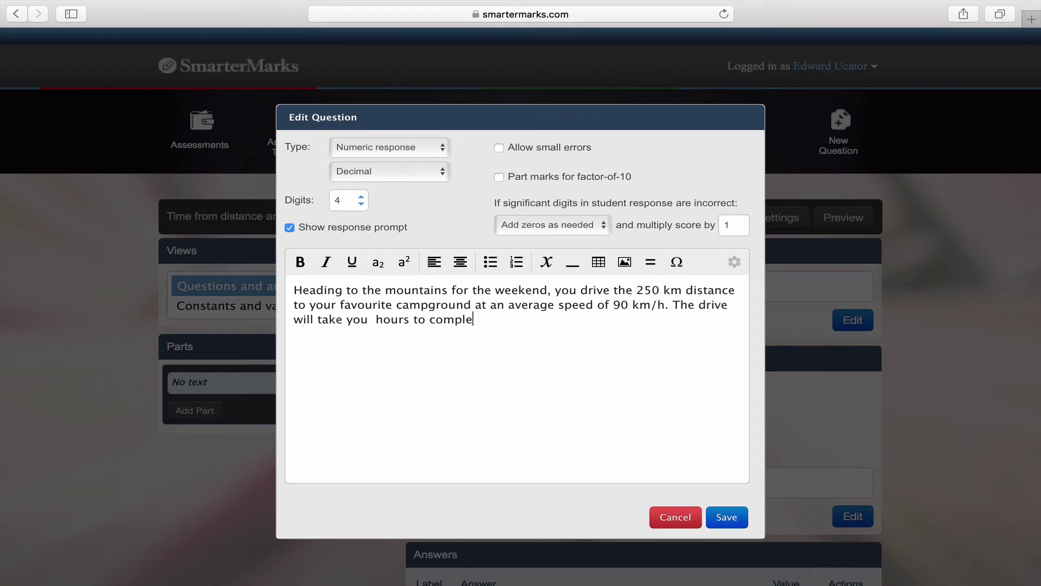
type("te.")
left_click(372, 319)
left_click(574, 264)
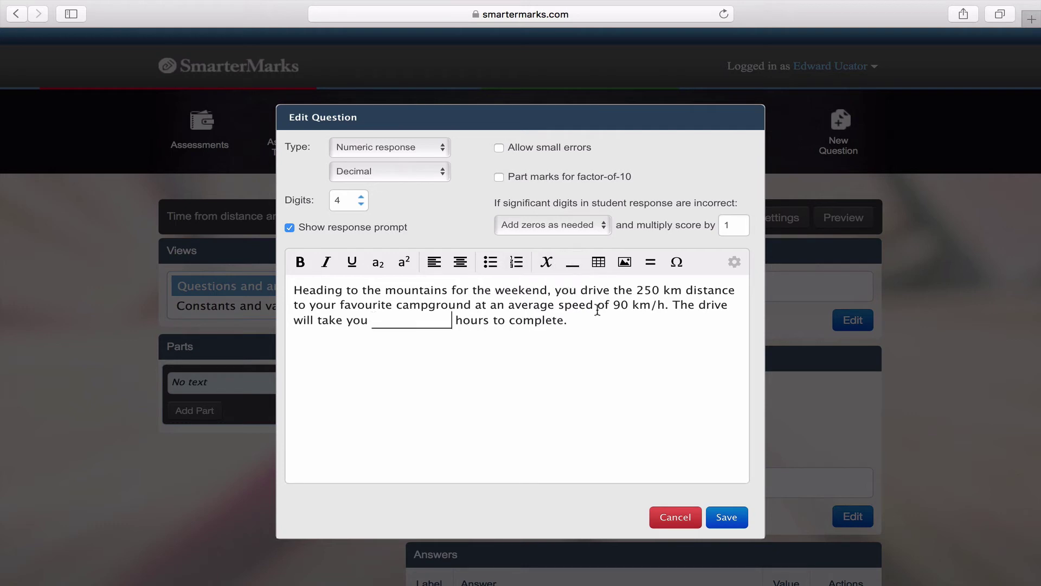
Save the drive question, give it a scored answer of 2.78 worth 1.0, and preview it
left_click(726, 518)
scroll(724, 521, "down", 5)
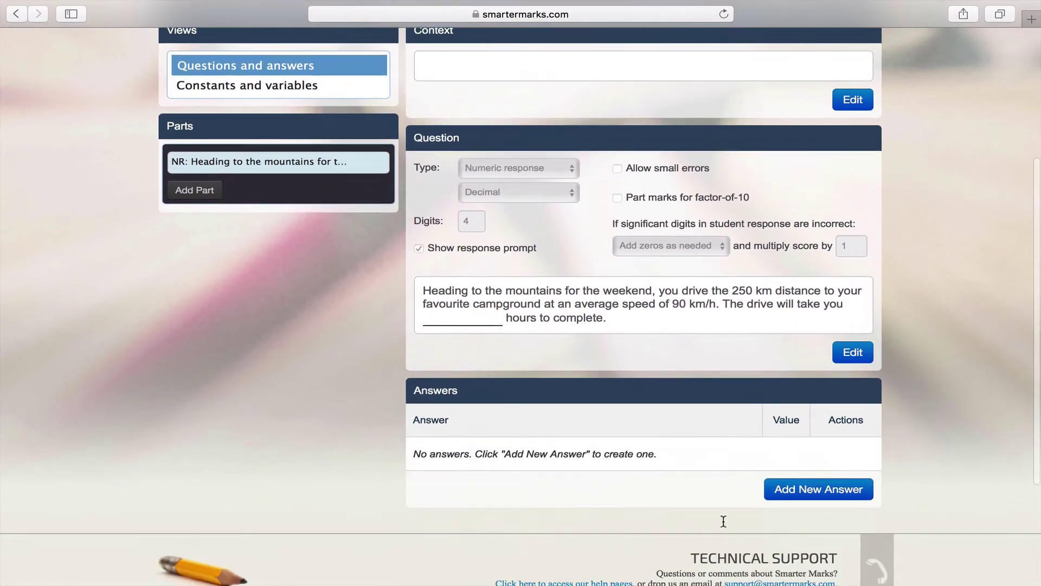
left_click(793, 482)
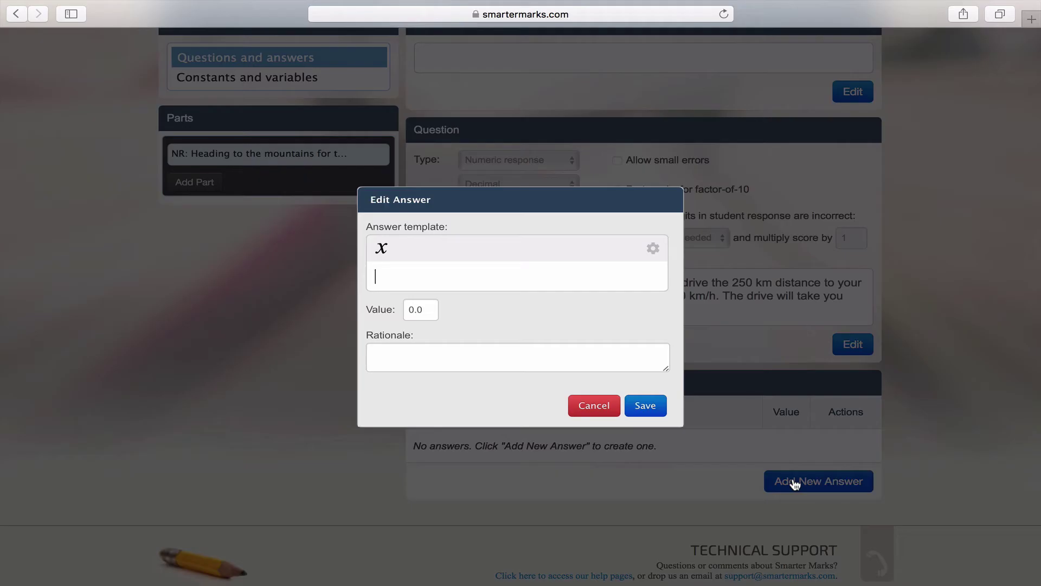
type("2.78")
left_click(415, 309)
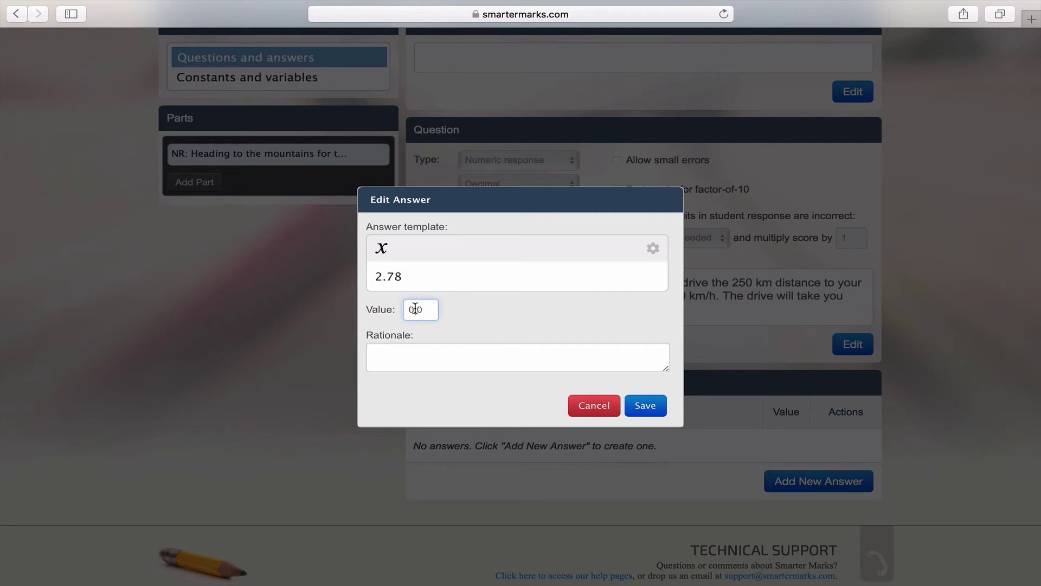
key("BackSpace")
type("1.")
left_click(659, 410)
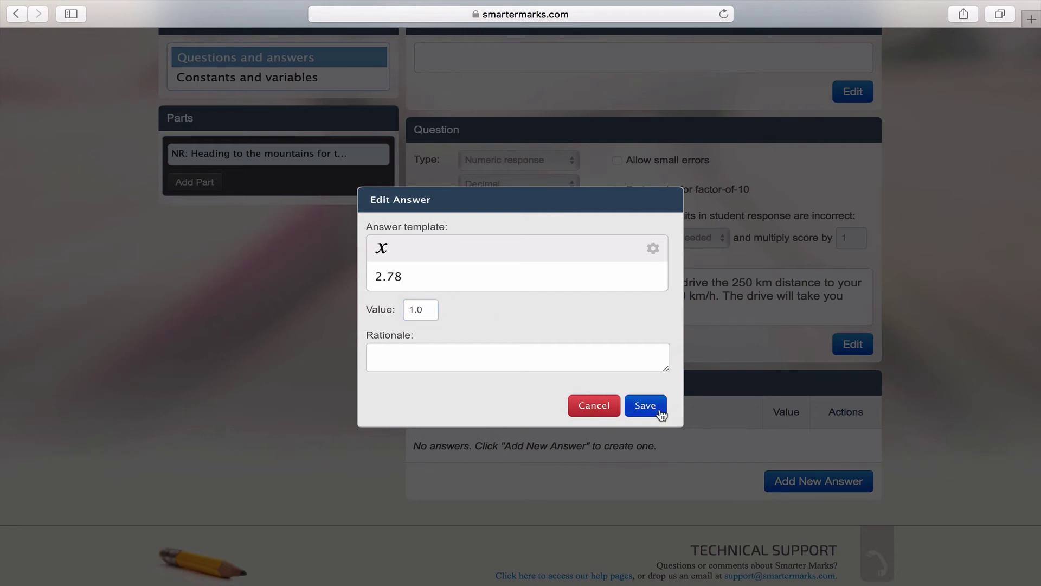
scroll(659, 407, "up", 5)
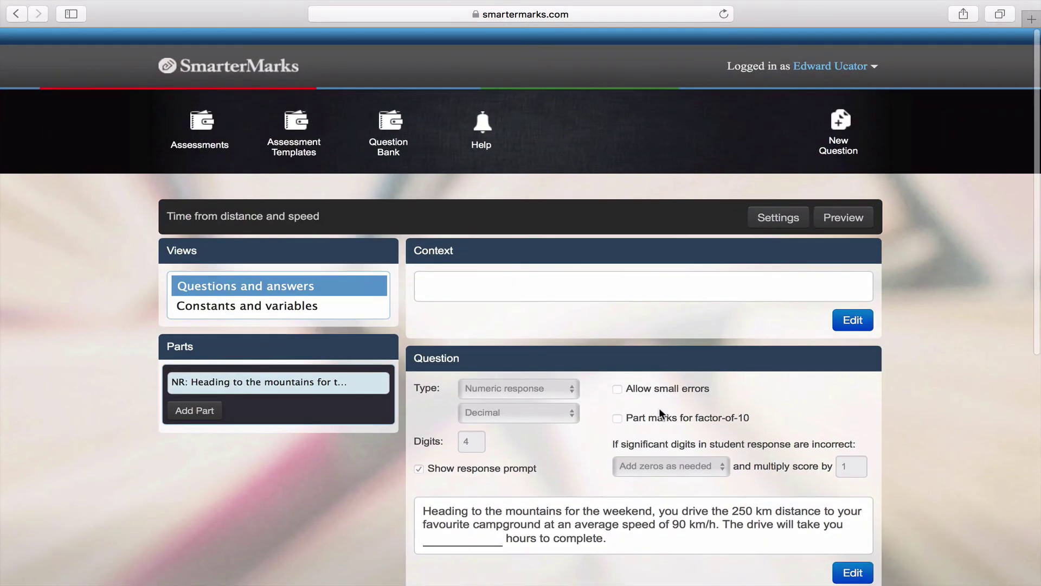
left_click(854, 216)
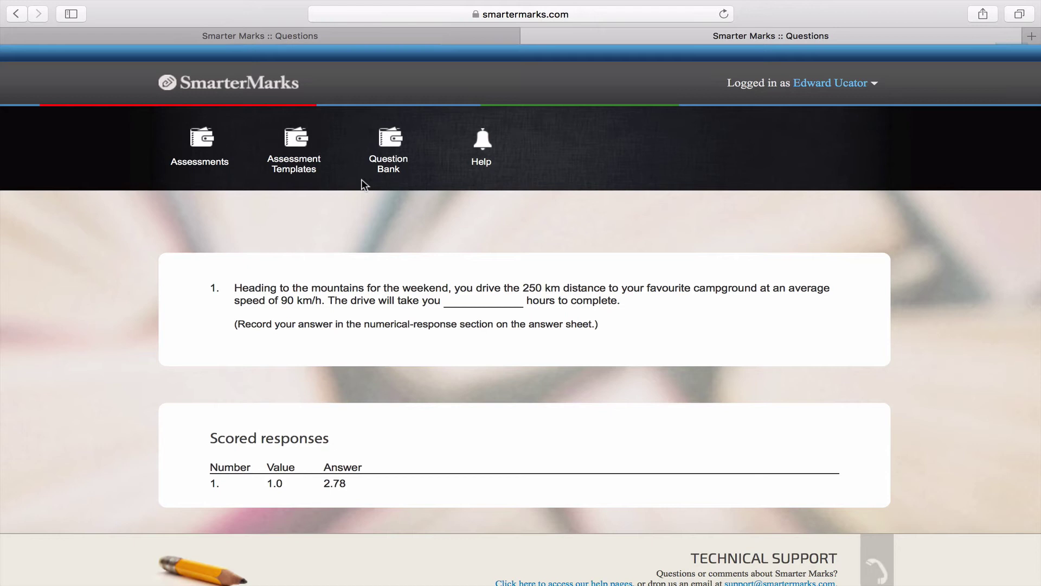
Create assessment 'Physics 20 Motion quiz' with the two-line title 'Physics 20' / 'Motion quiz'
left_click(300, 145)
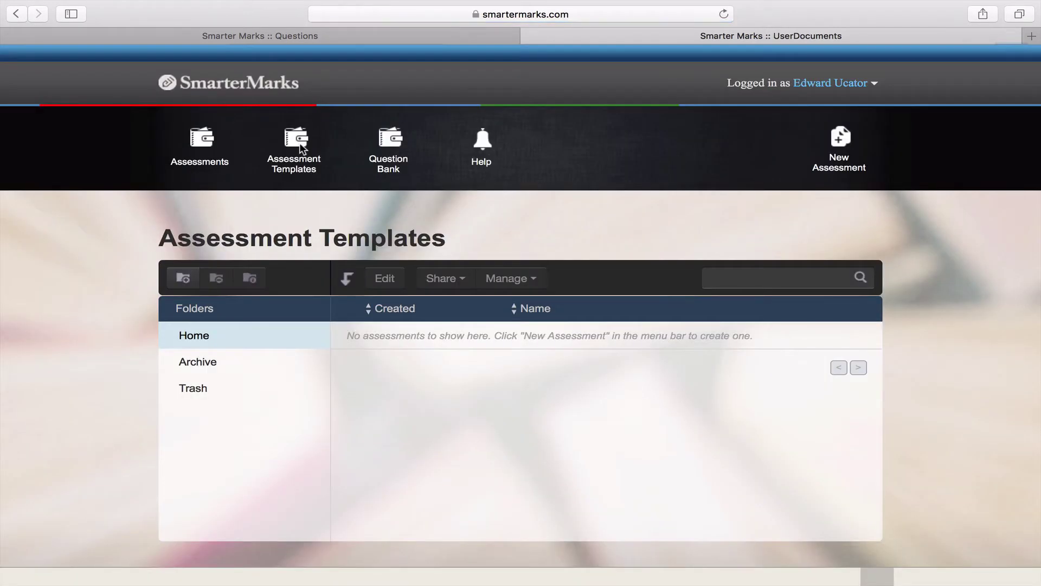
left_click(843, 156)
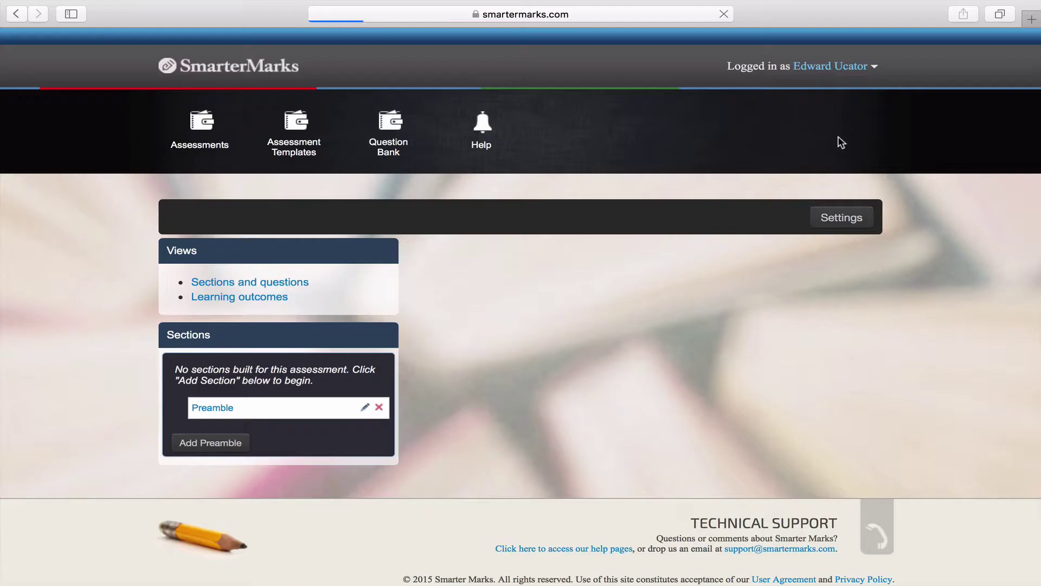
type("Physics 20 ")
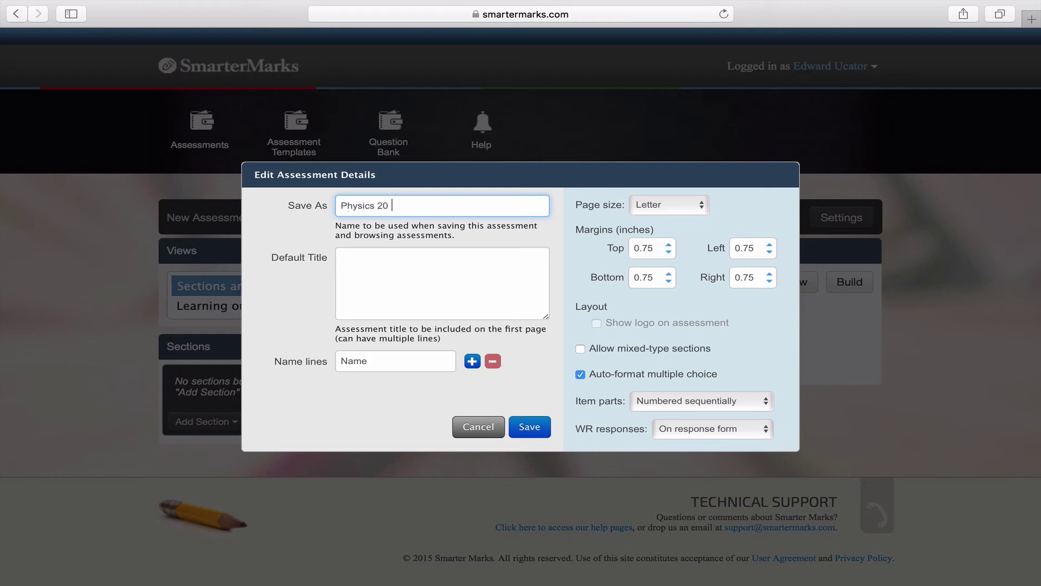
type("Motion quiz")
key("Tab")
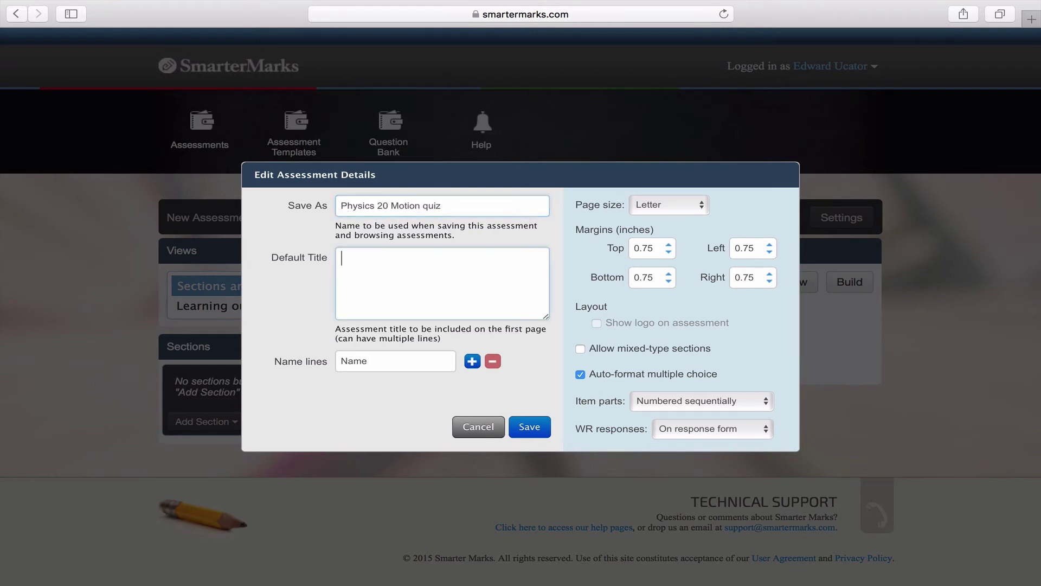
type("Physics 20")
key("Return")
type("Motion quiz")
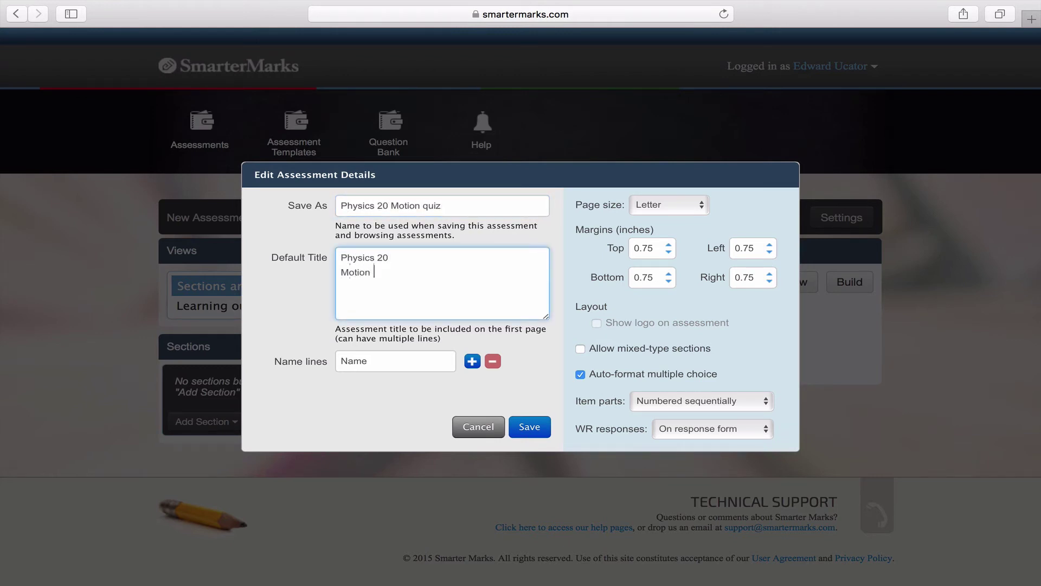
left_click(525, 428)
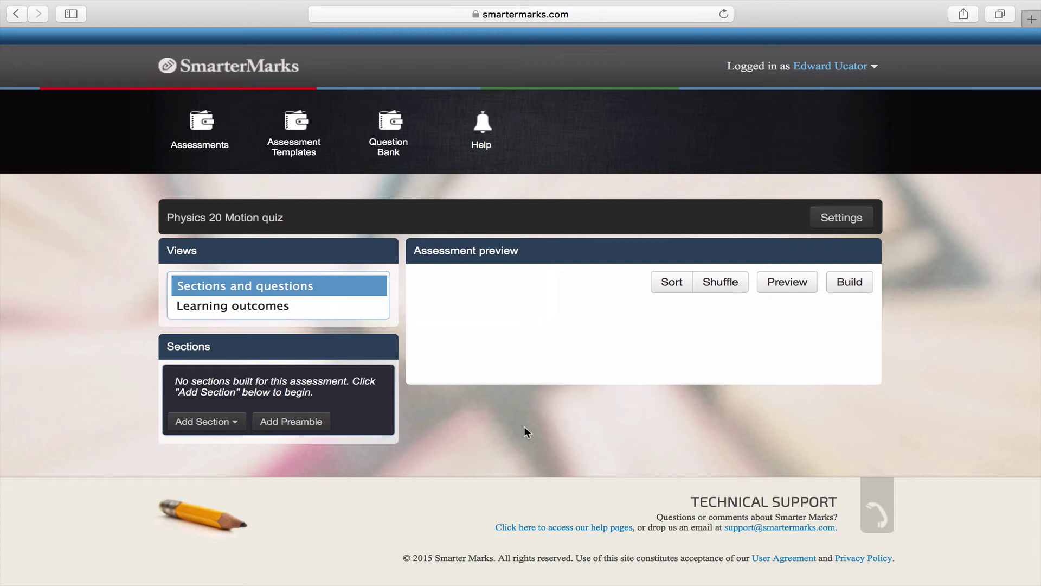
Add a Multiple Choice section to the assessment
left_click(219, 423)
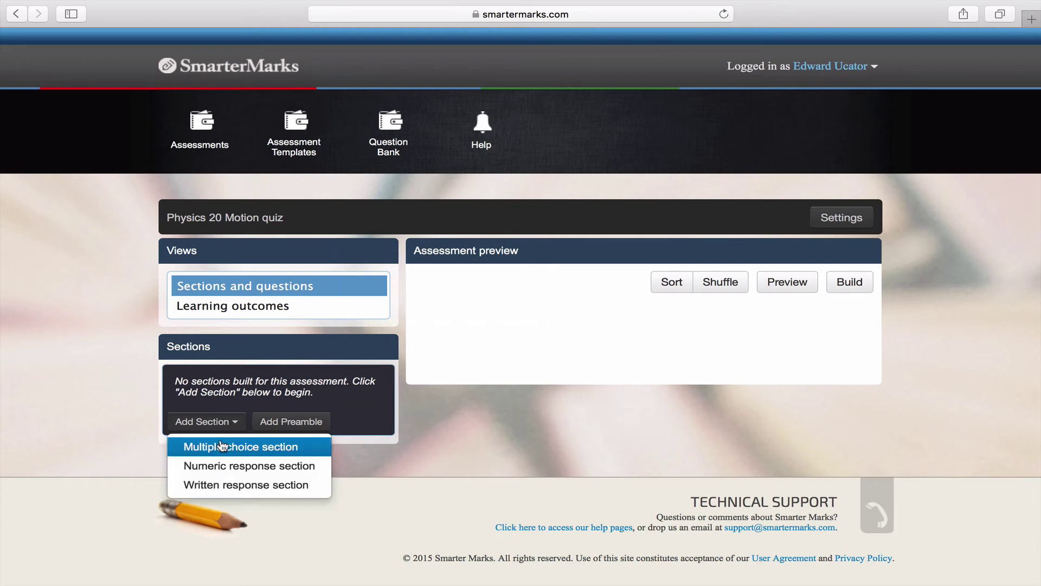
left_click(221, 446)
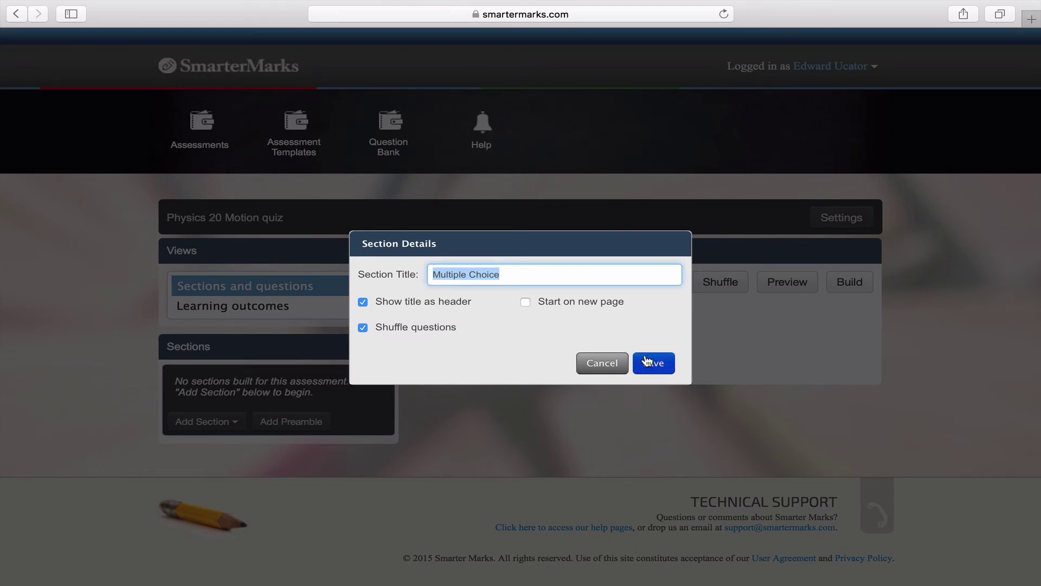
left_click(645, 359)
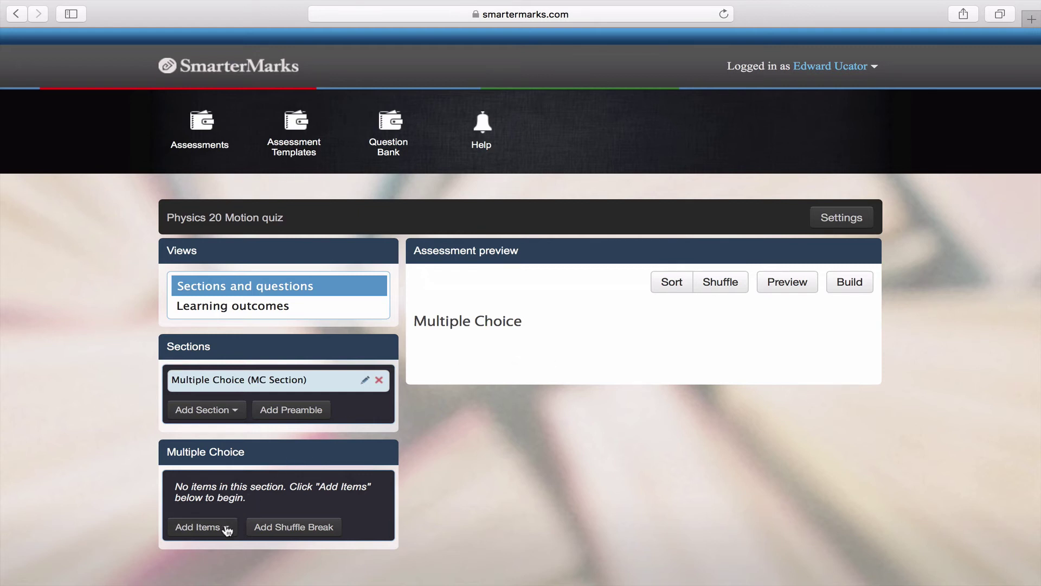
left_click(227, 529)
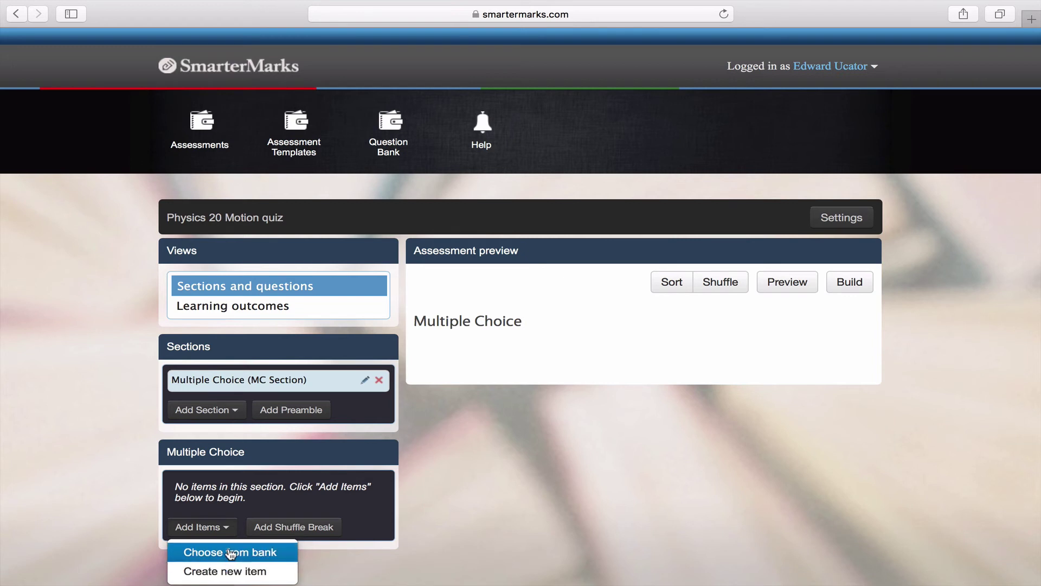
Add the vector components, Scalars and vectors, Identify uniform motion graphs and Motion graphs questions from the bank
left_click(231, 552)
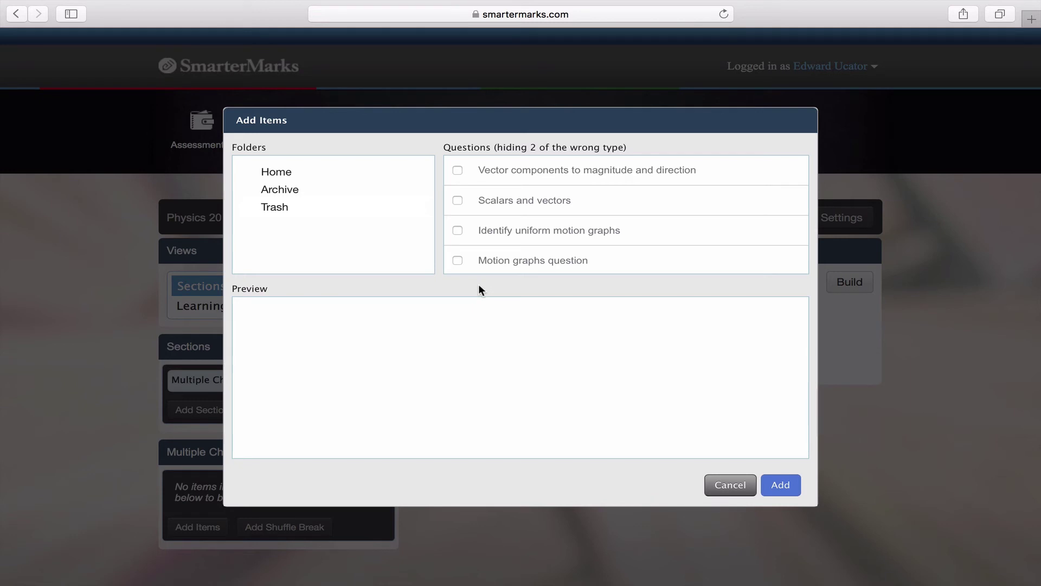
mouse_move(507, 167)
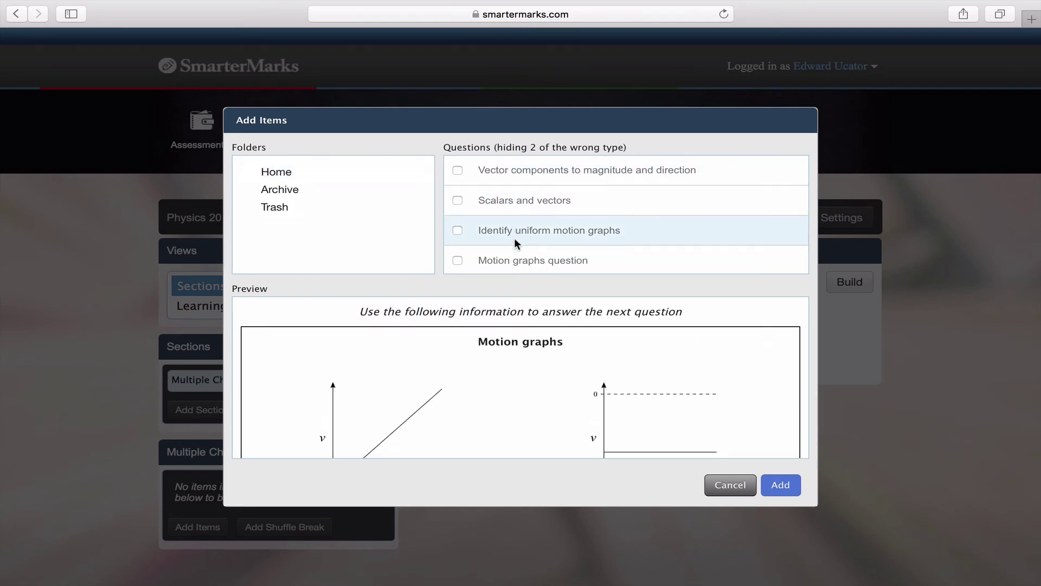
left_click(514, 173)
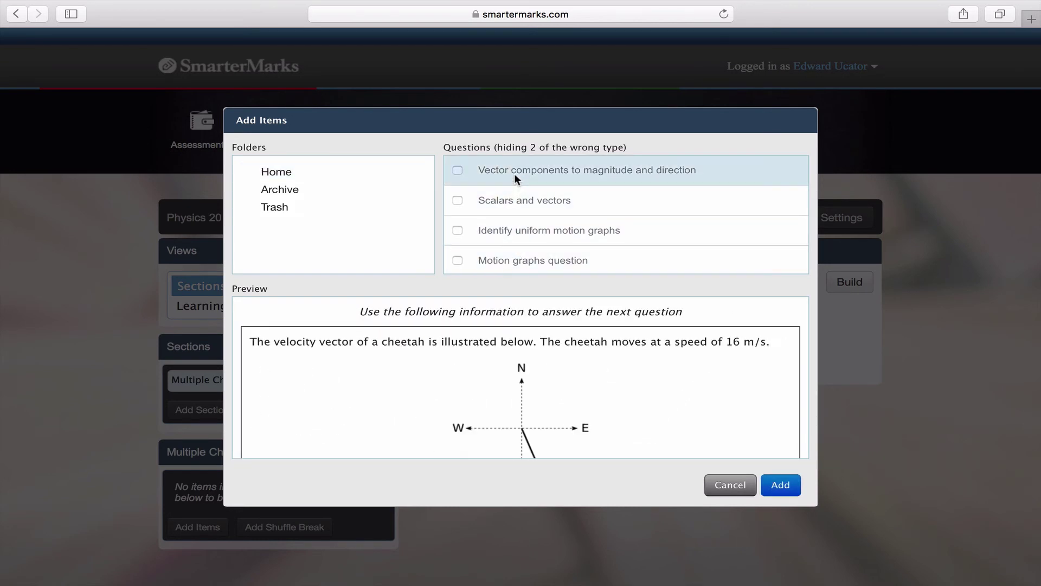
left_click(511, 198)
left_click(508, 232)
left_click(506, 256)
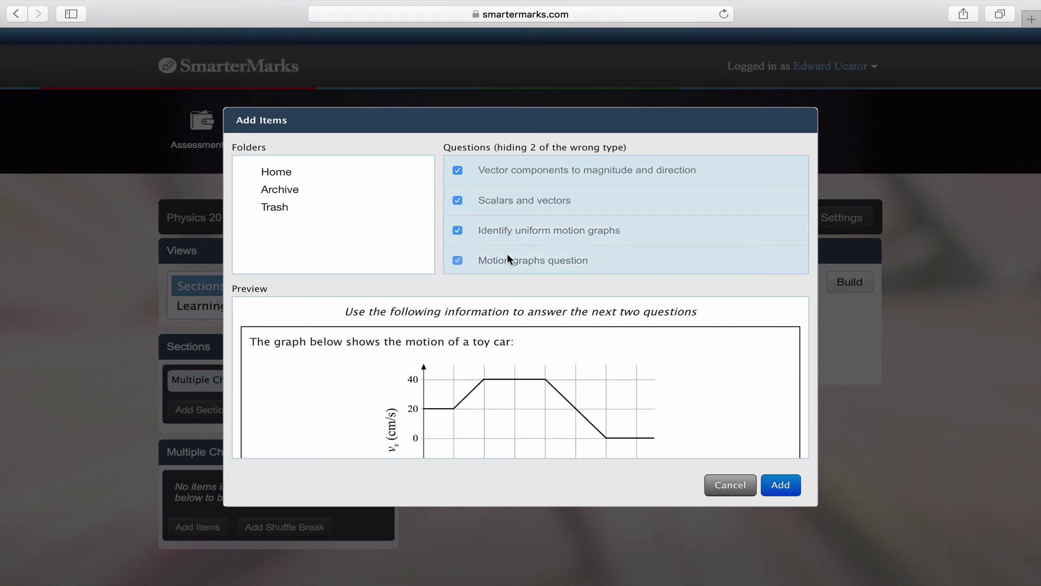
left_click(781, 484)
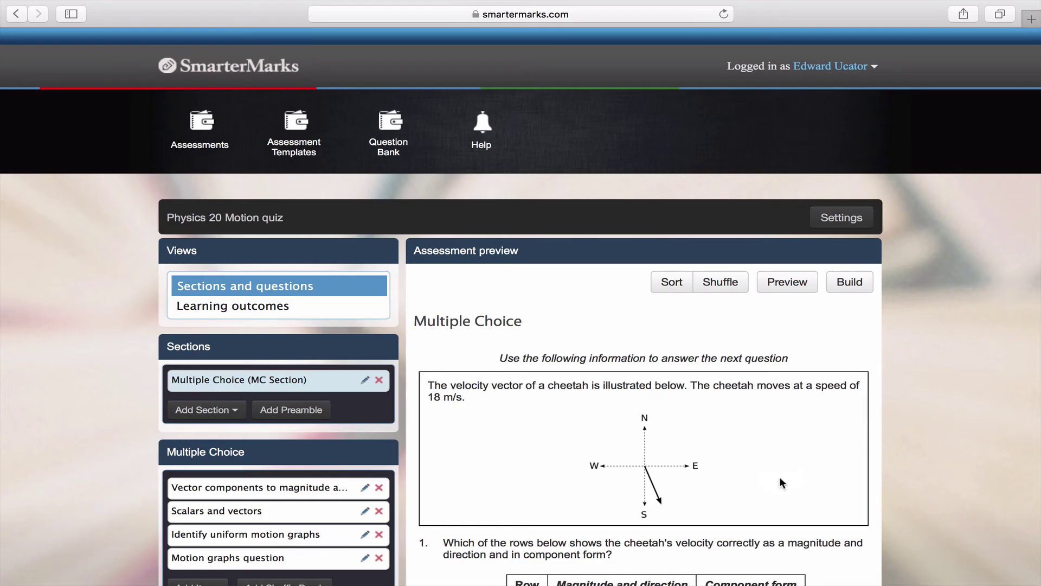
scroll(780, 476, "down", 3)
scroll(781, 482, "down", 8)
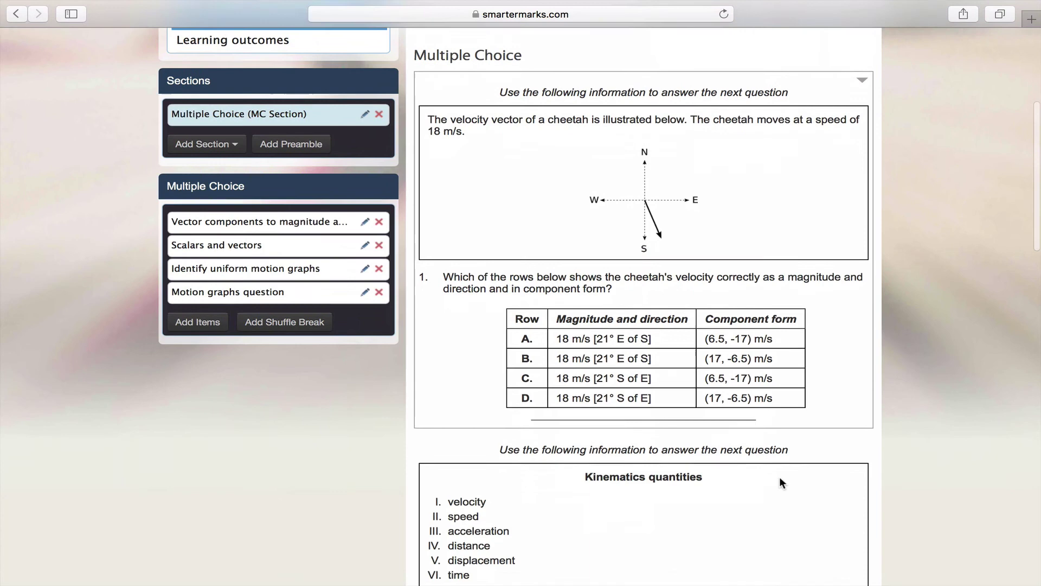
scroll(779, 476, "up", 6)
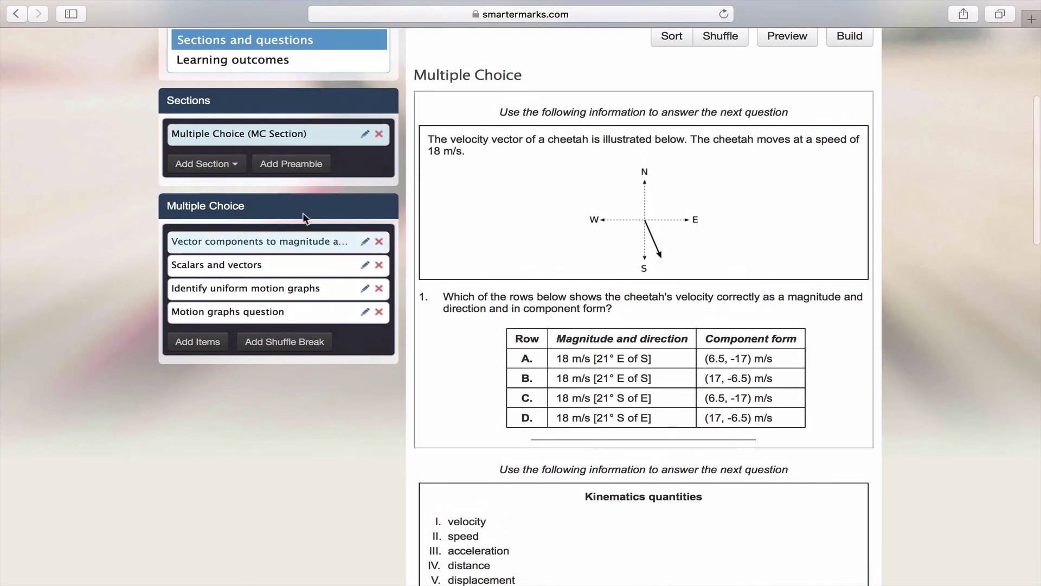
Add a Numeric Response section to the assessment
left_click(214, 165)
left_click(219, 208)
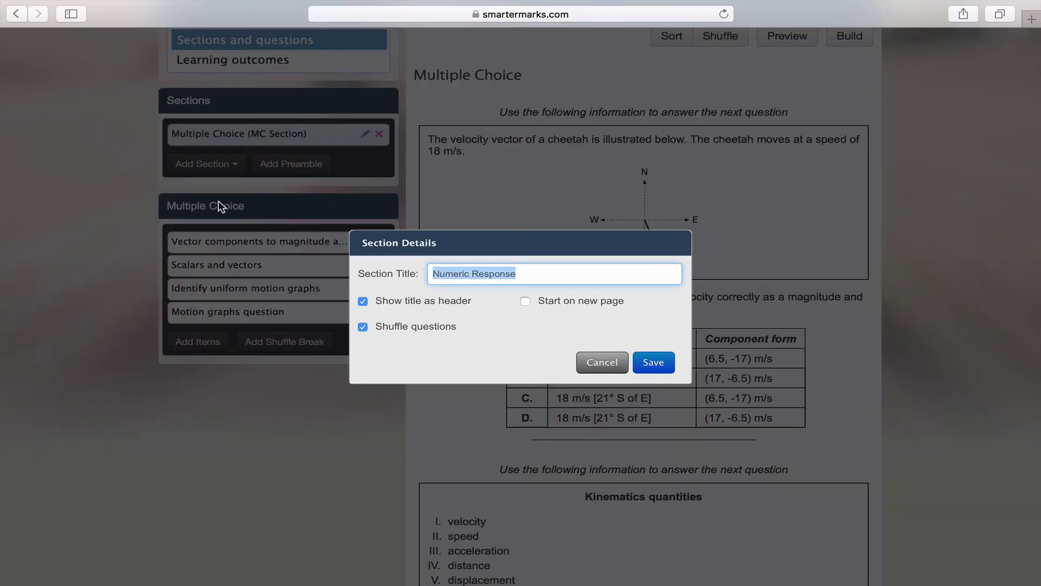
left_click(652, 362)
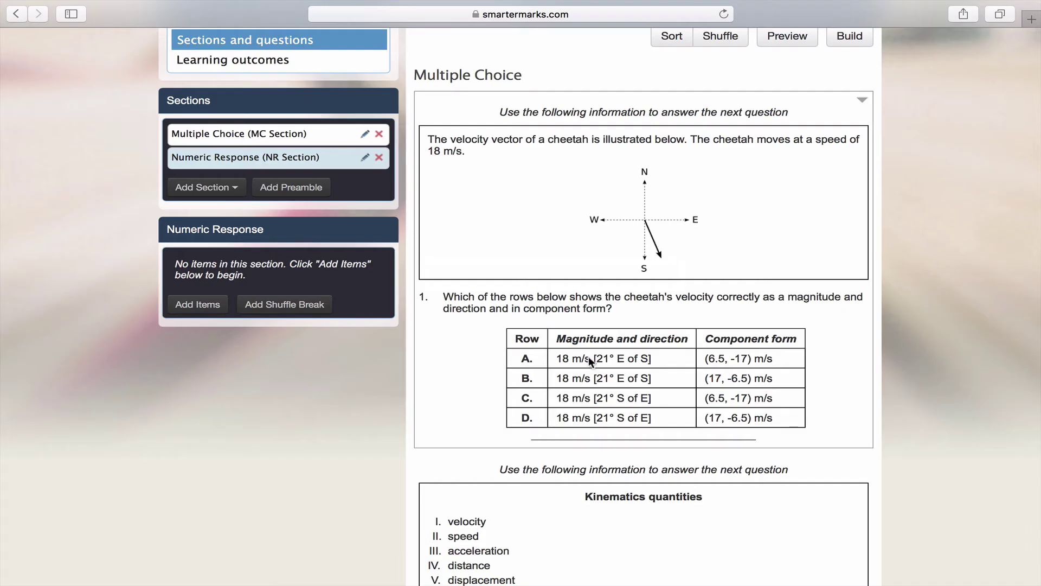
Fill it with the freefalling rock speed and ISS distance questions from the bank
left_click(197, 305)
left_click(510, 174)
left_click(509, 179)
left_click(509, 200)
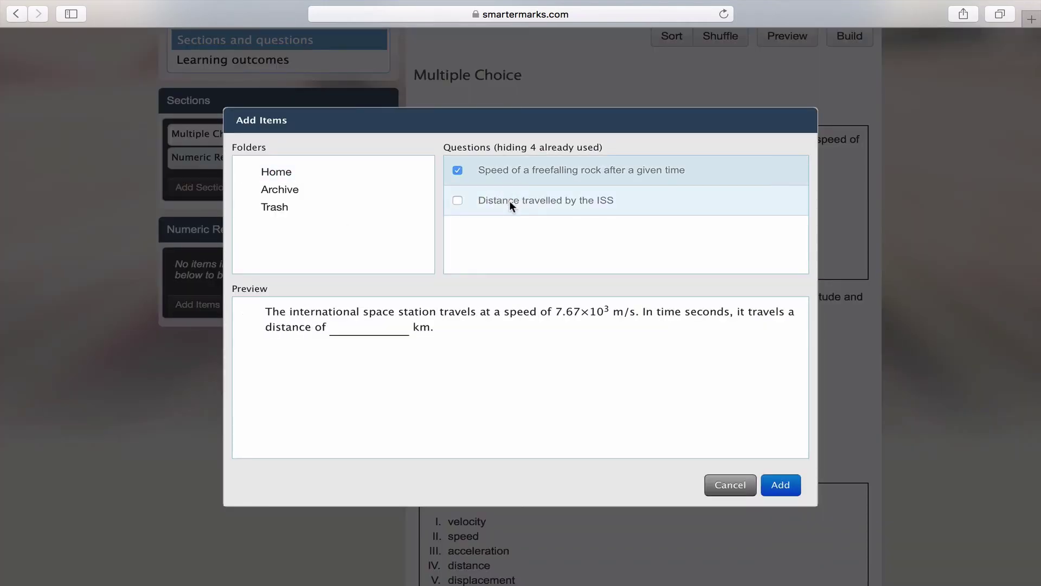
left_click(509, 200)
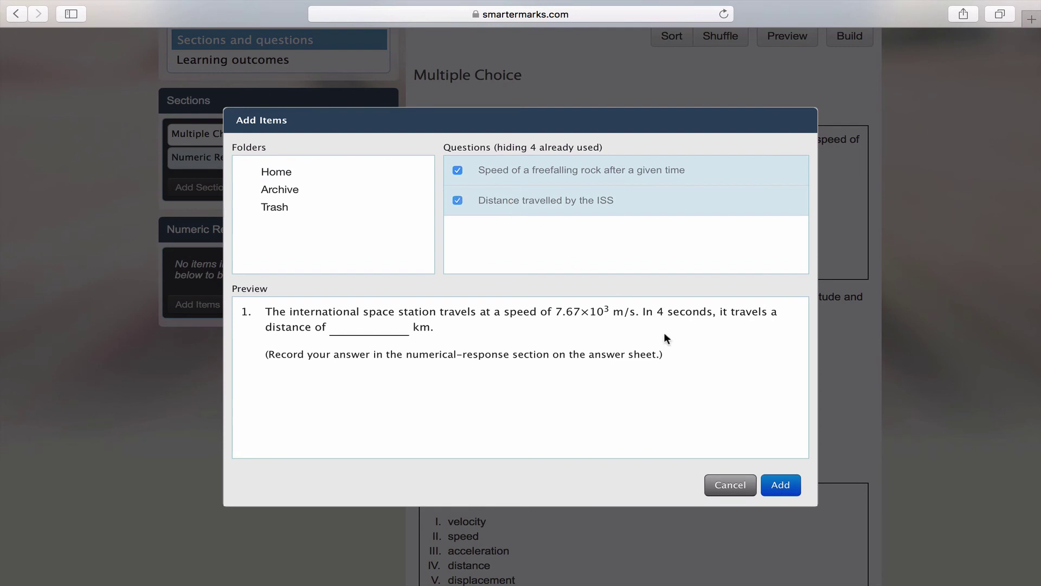
left_click(781, 484)
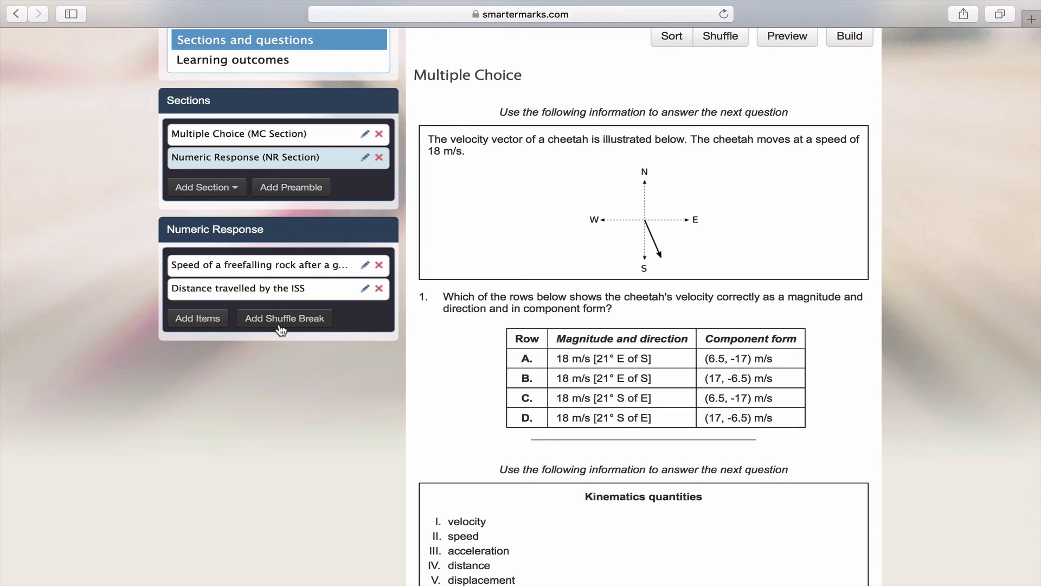
scroll(280, 329, "up", 3)
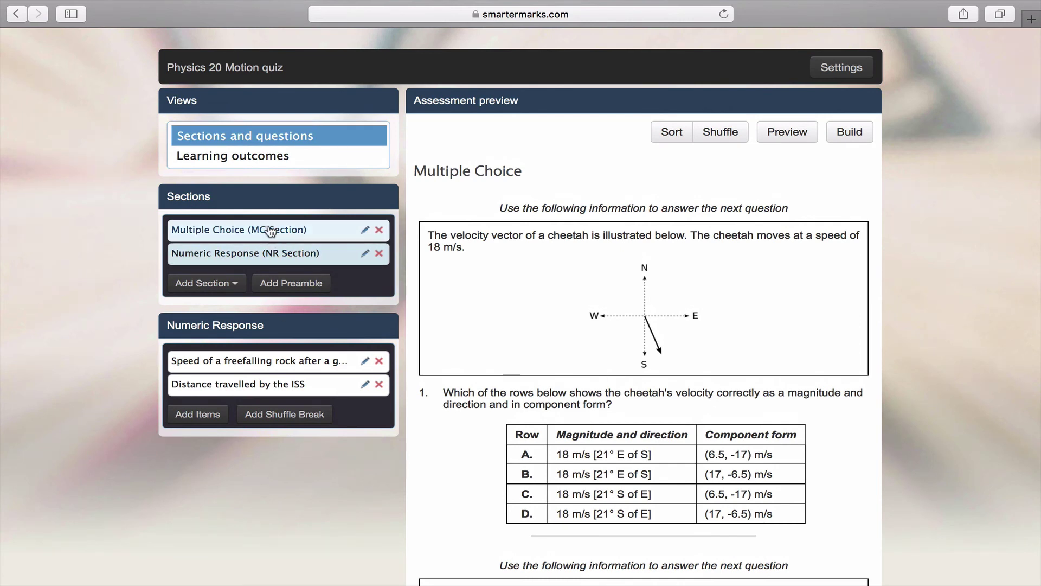
Create a 'Motion graphs' outcome category covering parts 1 and 2 of the Motion graphs question
left_click(264, 170)
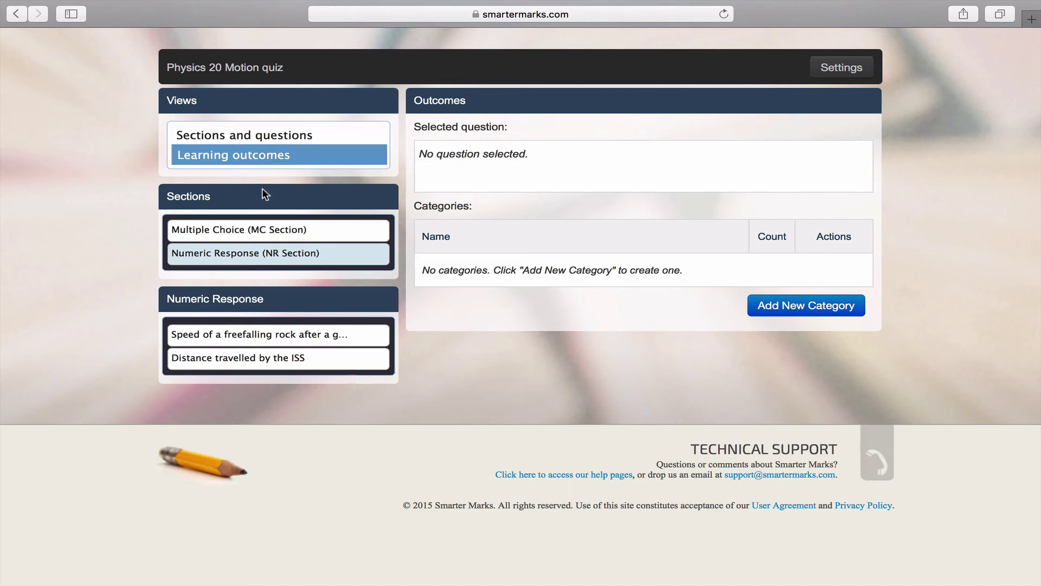
left_click(264, 232)
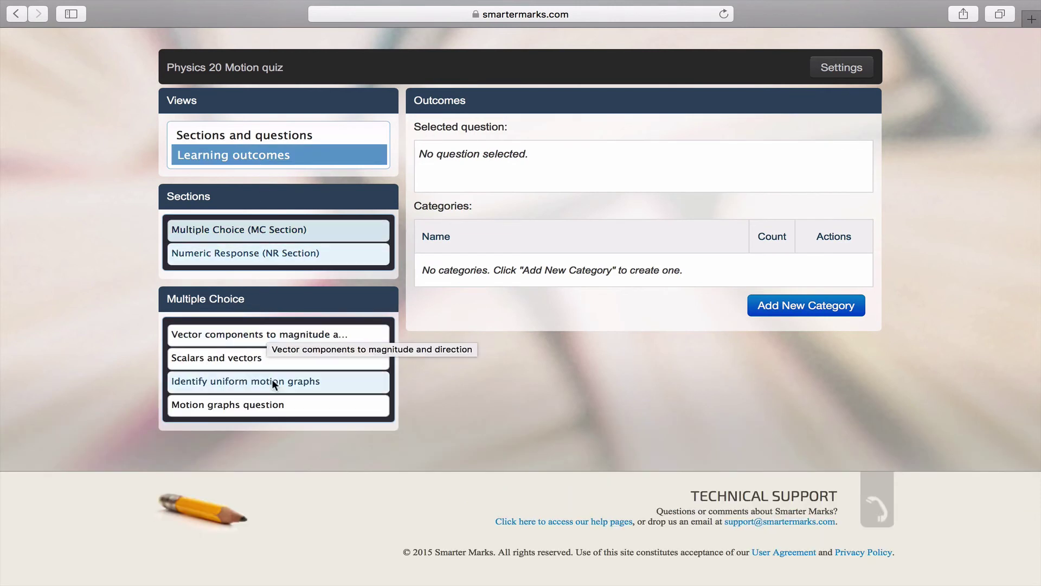
left_click(272, 403)
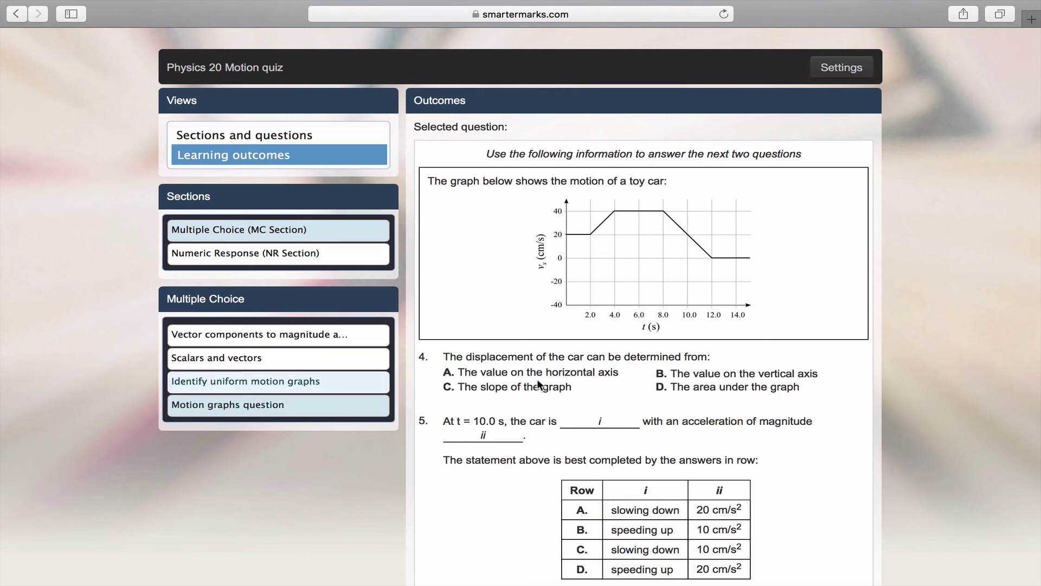
scroll(575, 394, "down", 5)
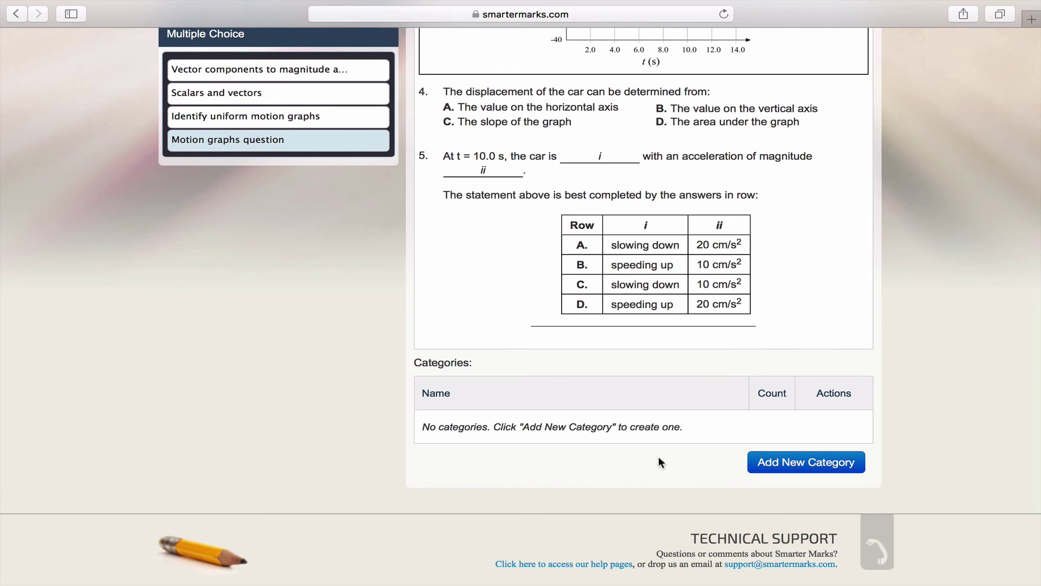
left_click(787, 464)
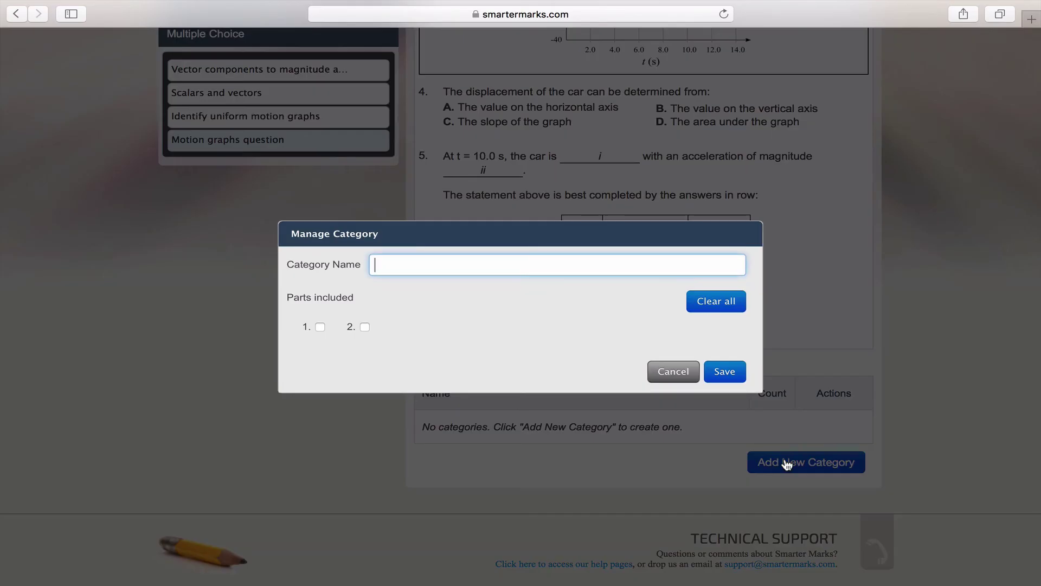
type("Motion graphs")
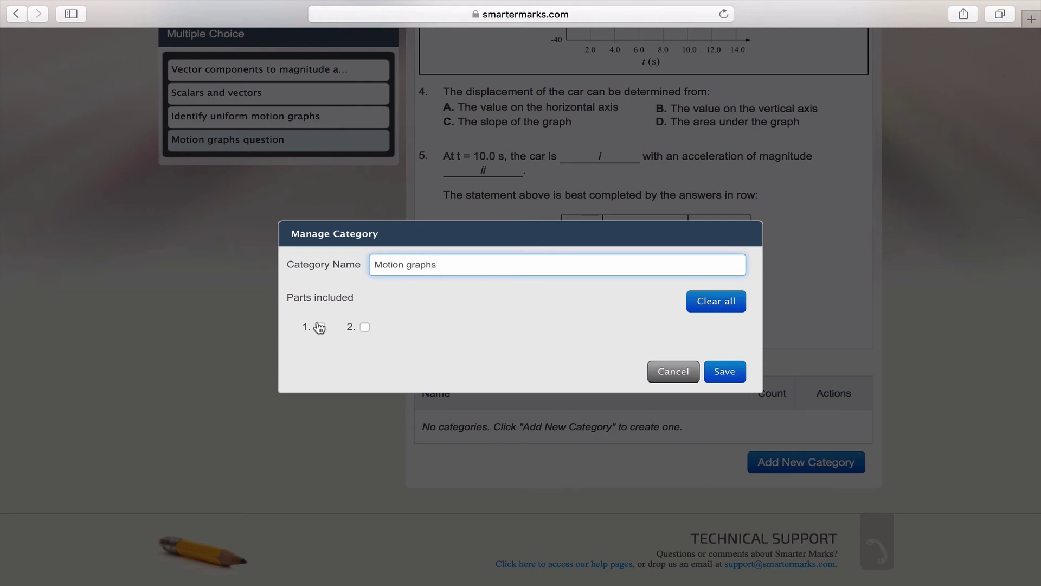
left_click(316, 322)
left_click(320, 327)
left_click(364, 327)
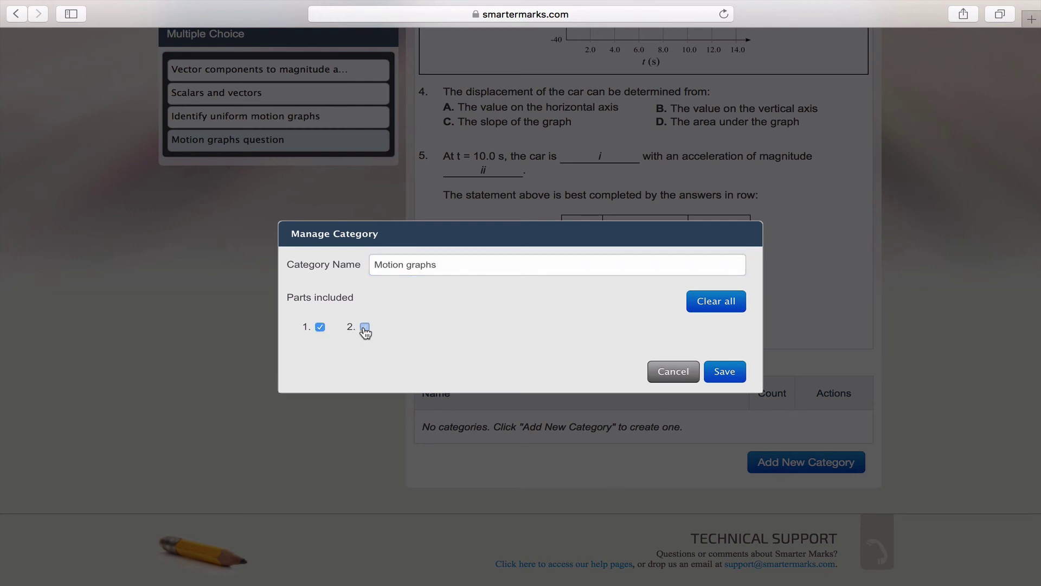
left_click(725, 379)
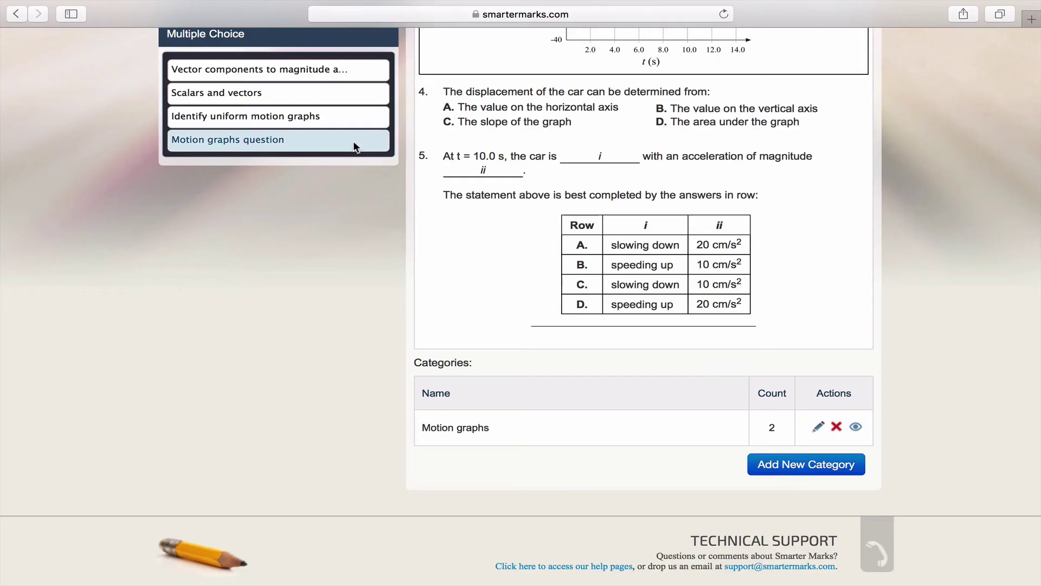
Add the Identify uniform motion graphs question to the Motion graphs category
left_click(337, 119)
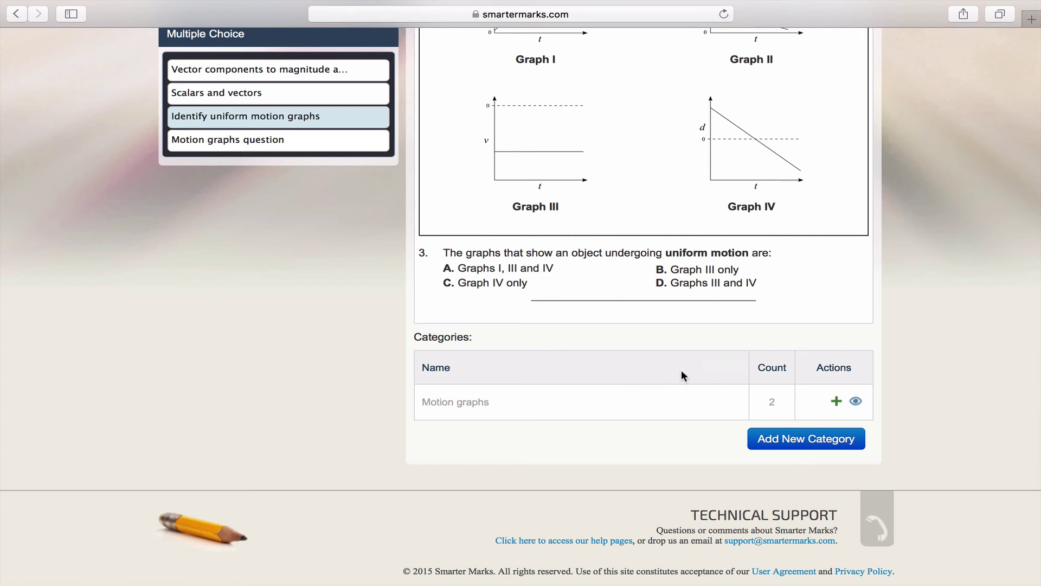
left_click(834, 402)
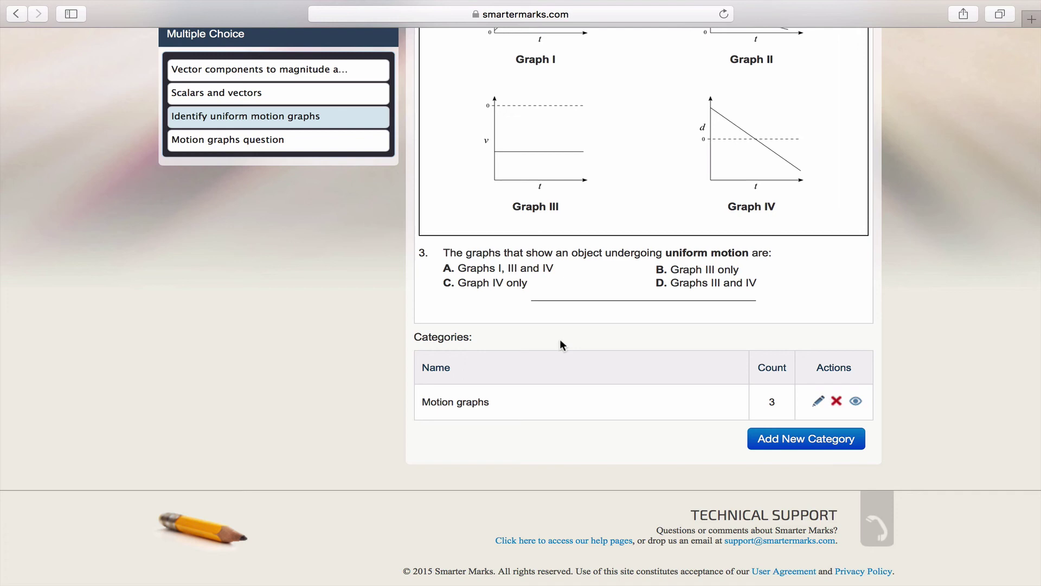
scroll(560, 339, "up", 5)
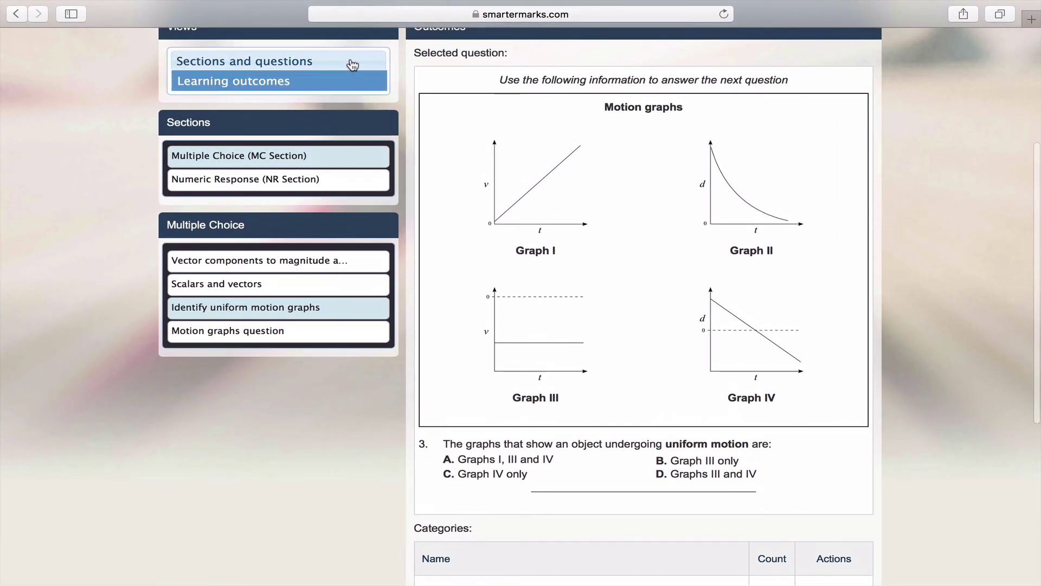
Shuffle the multiple-choice questions until the toy car graph questions come first
left_click(352, 63)
scroll(353, 64, "up", 2)
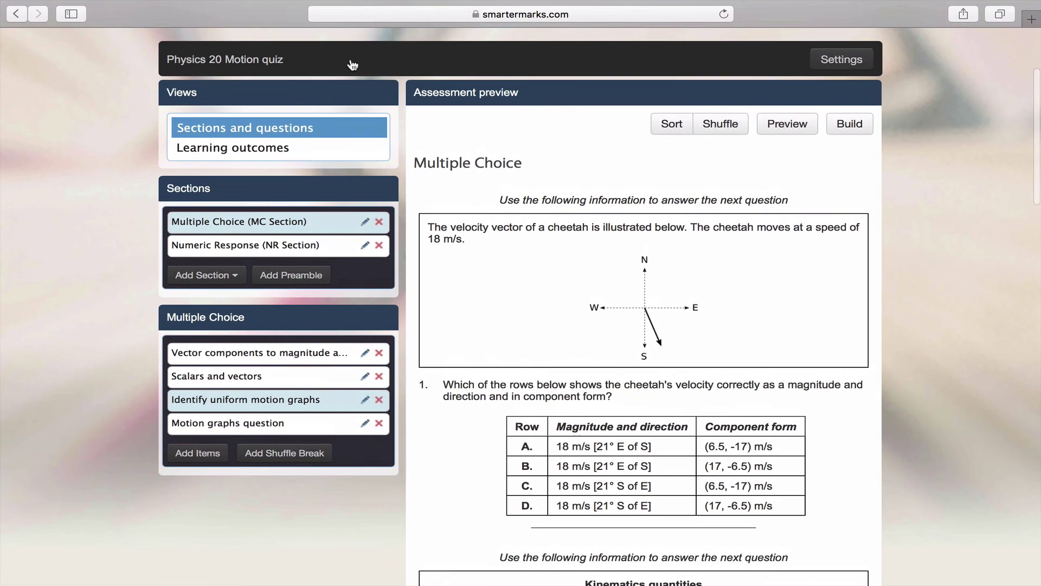
left_click(712, 126)
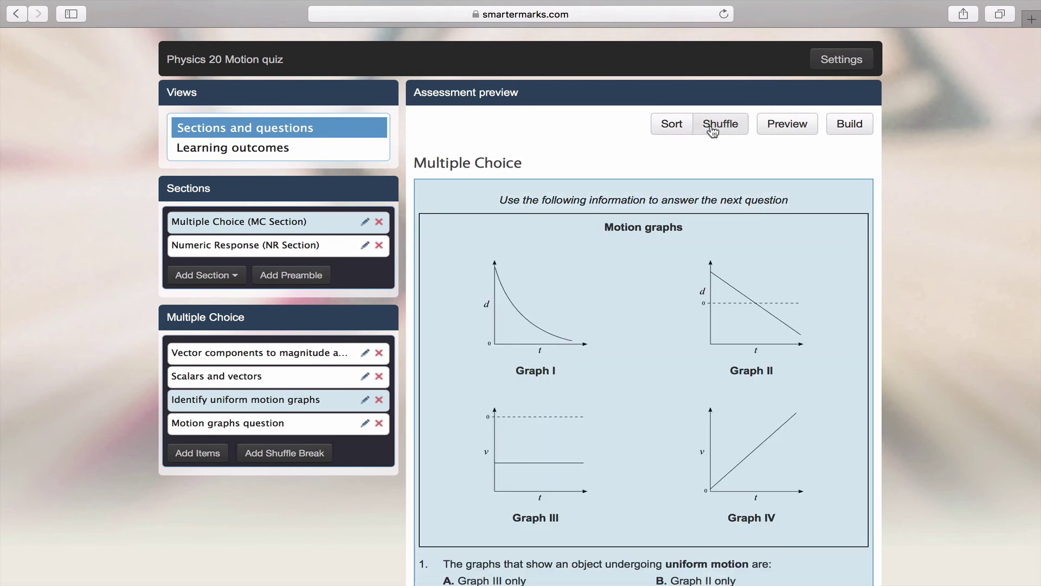
left_click(712, 127)
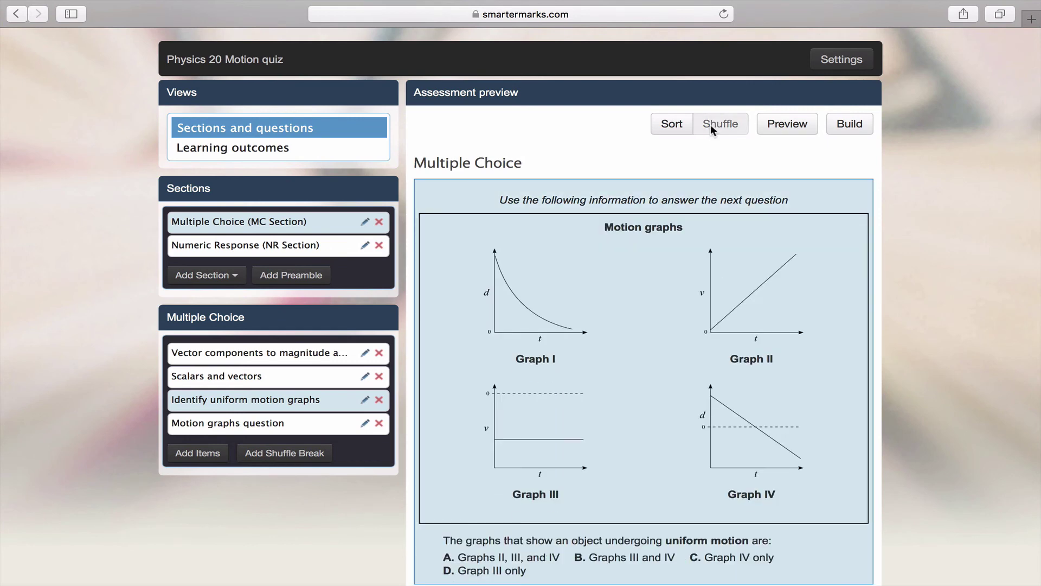
left_click(711, 127)
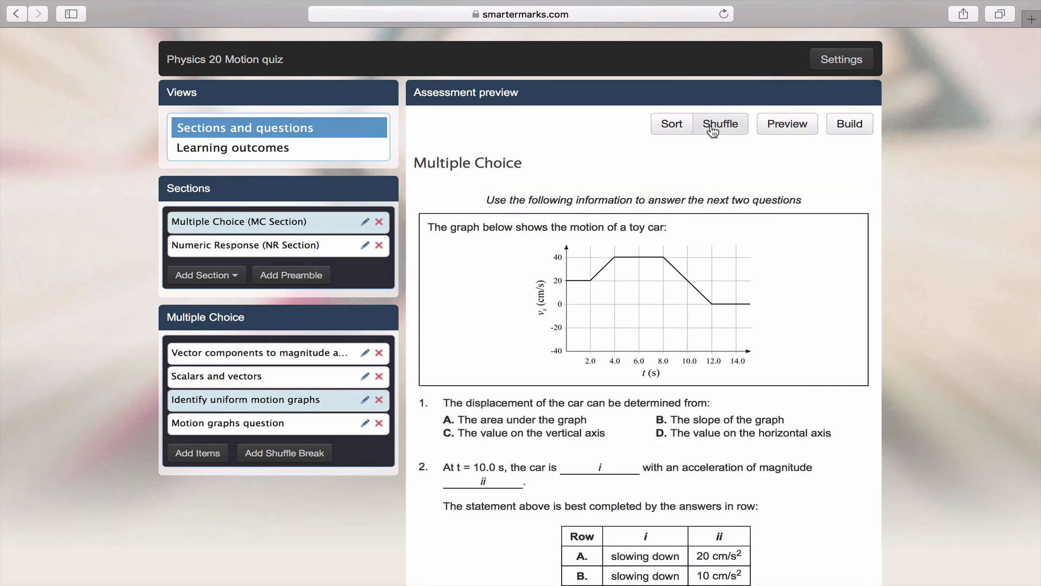
Generate and review the quiz's PDF preview, zoomed out to the full first page
left_click(788, 124)
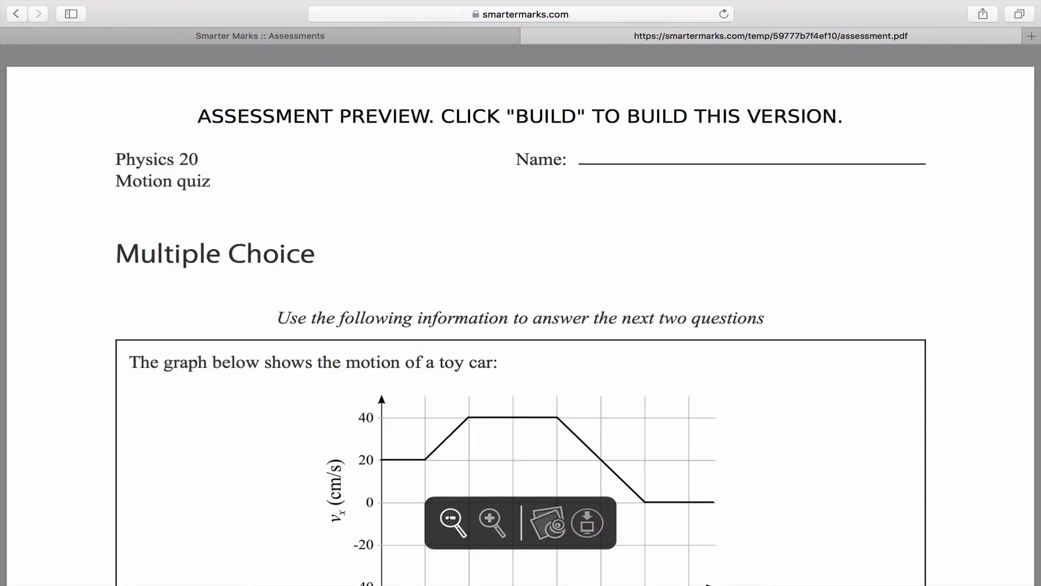
left_click(450, 518)
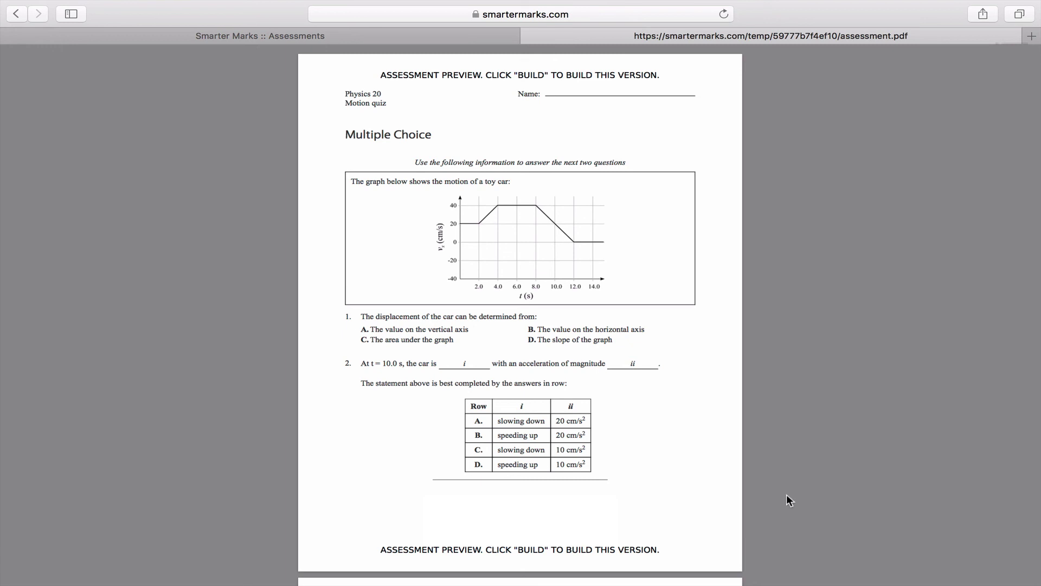
left_click(528, 36)
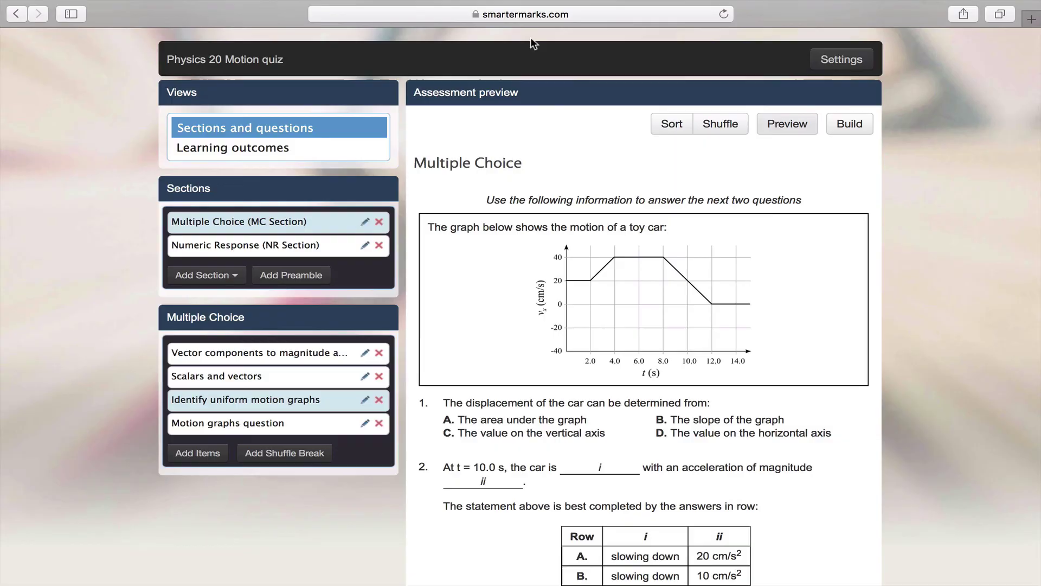
Build version A titled 'Motion quiz (version A)' and save it as 'Physics 20 Motion quiz A'
left_click(839, 130)
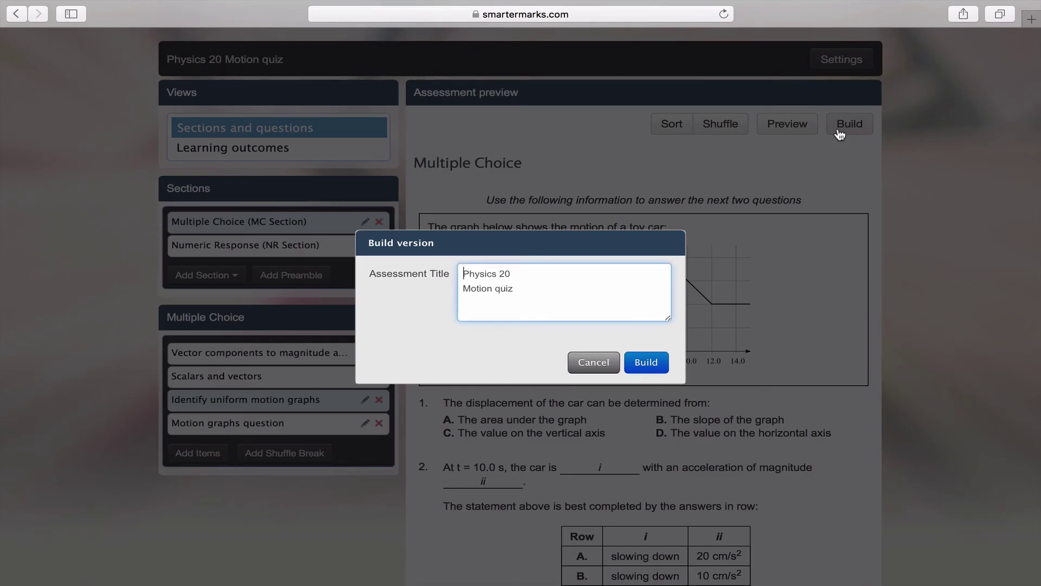
left_click(657, 298)
type("(virsion A)")
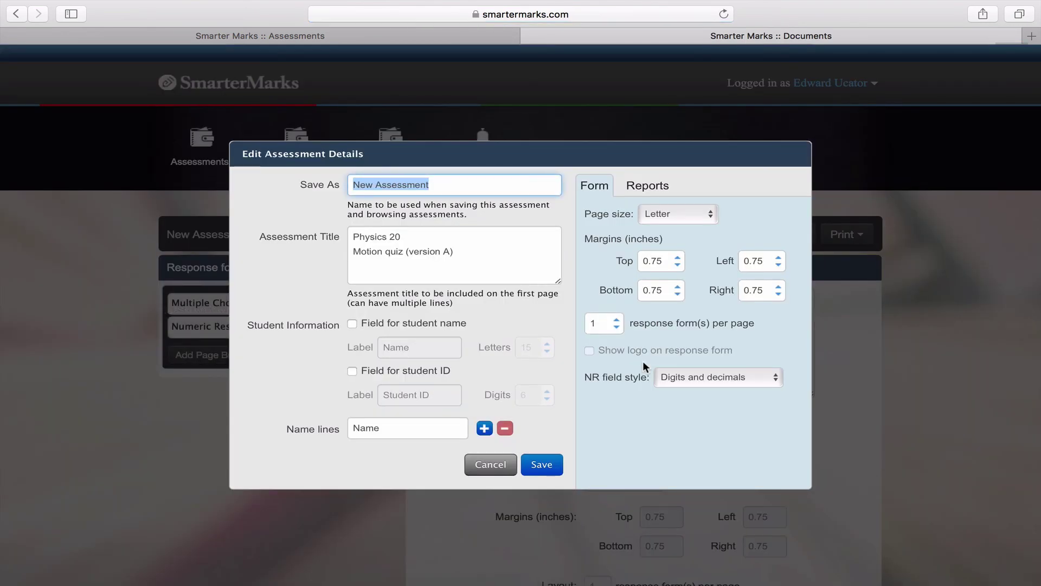
type("Physics ")
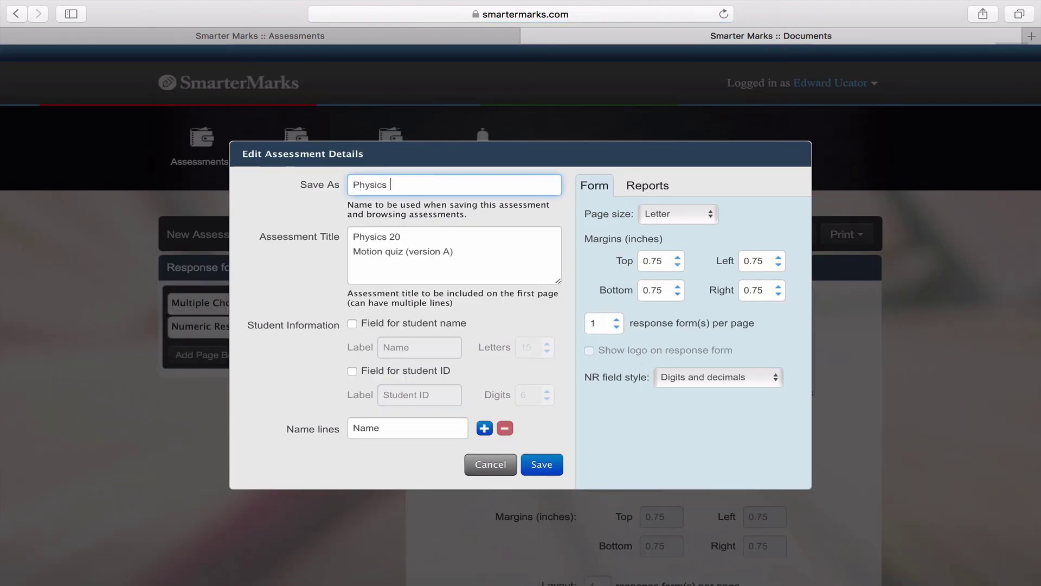
type("20 Motion quiz A")
left_click(545, 466)
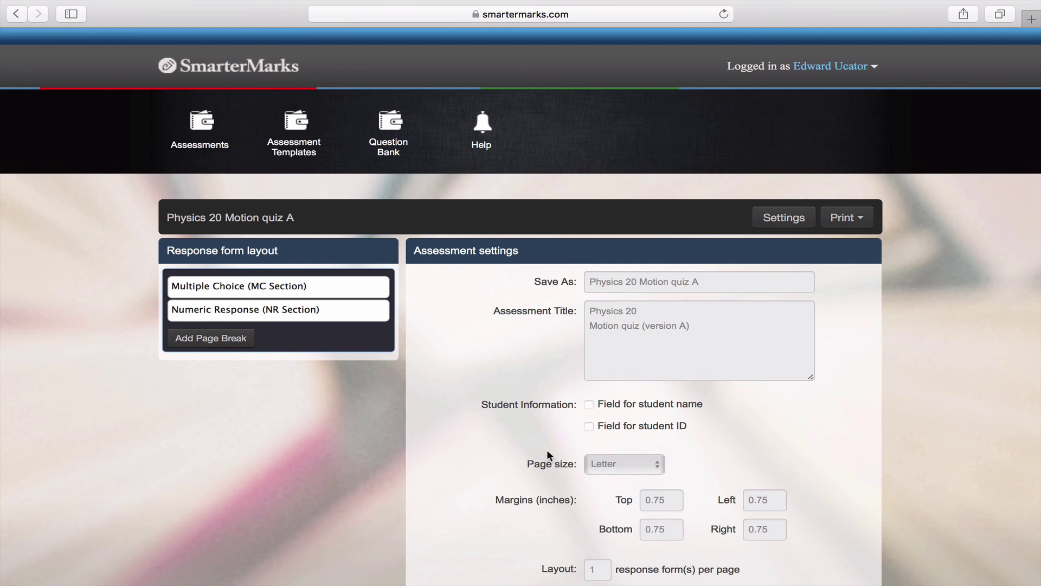
left_click(843, 218)
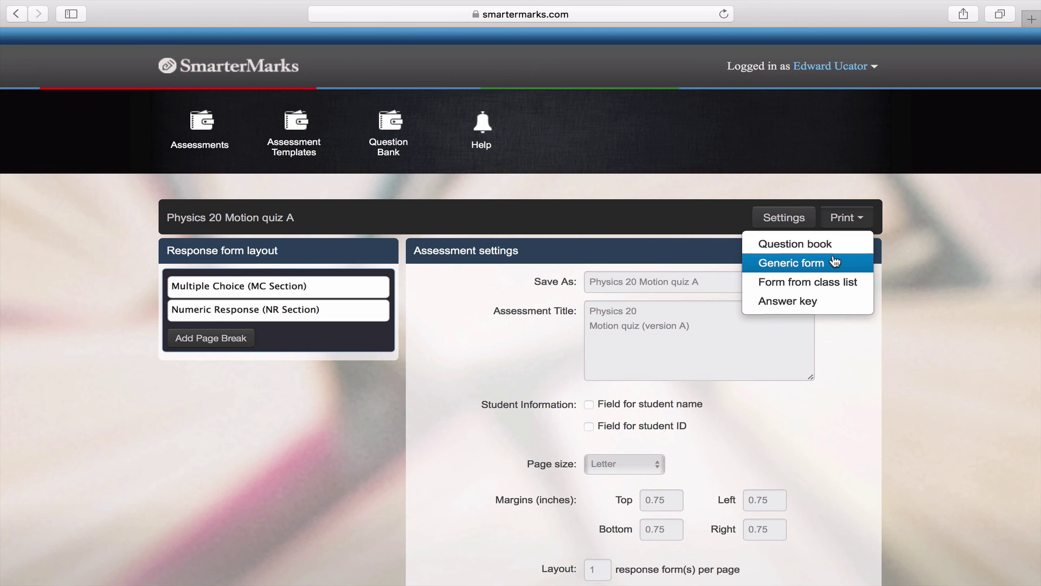
Print the question book PDF for Physics 20 Motion quiz A from the Assessments list
left_click(197, 140)
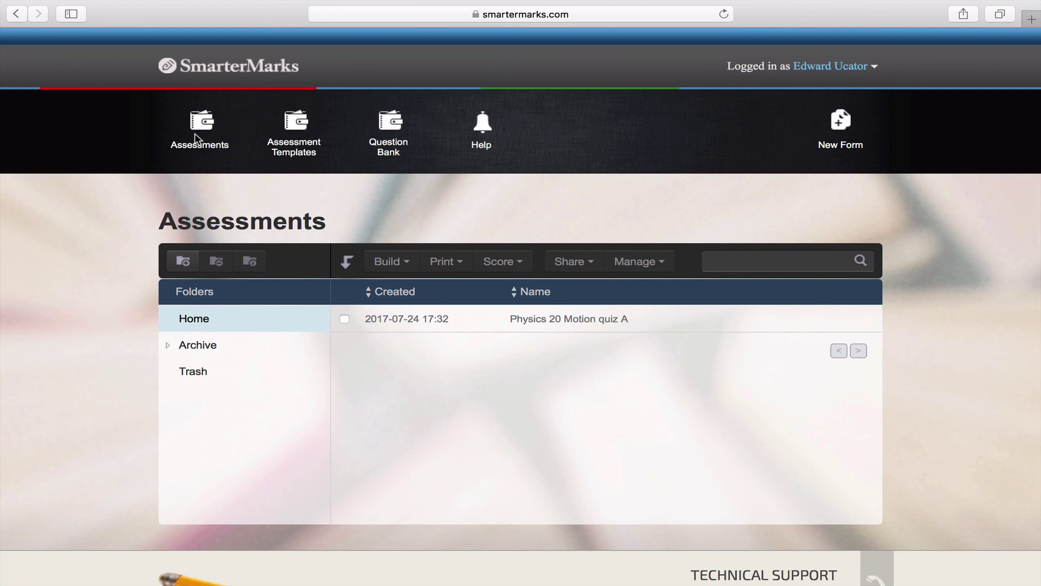
left_click(437, 320)
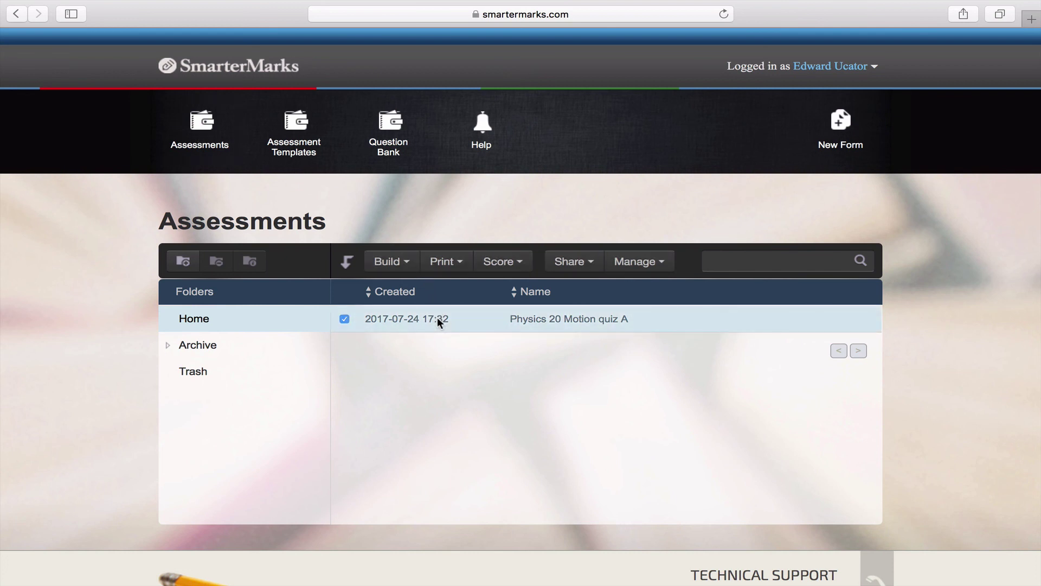
left_click(440, 262)
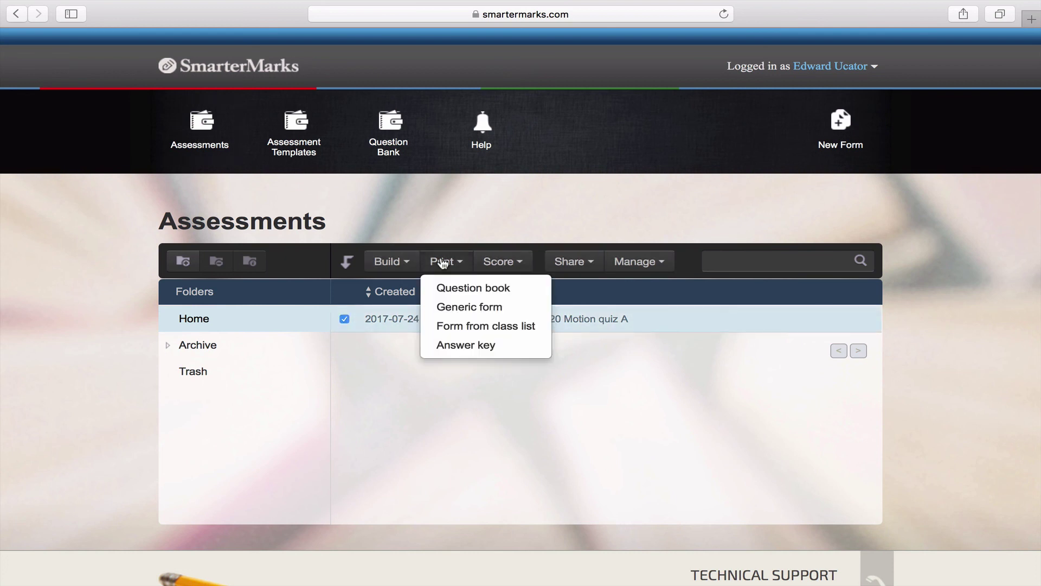
left_click(447, 286)
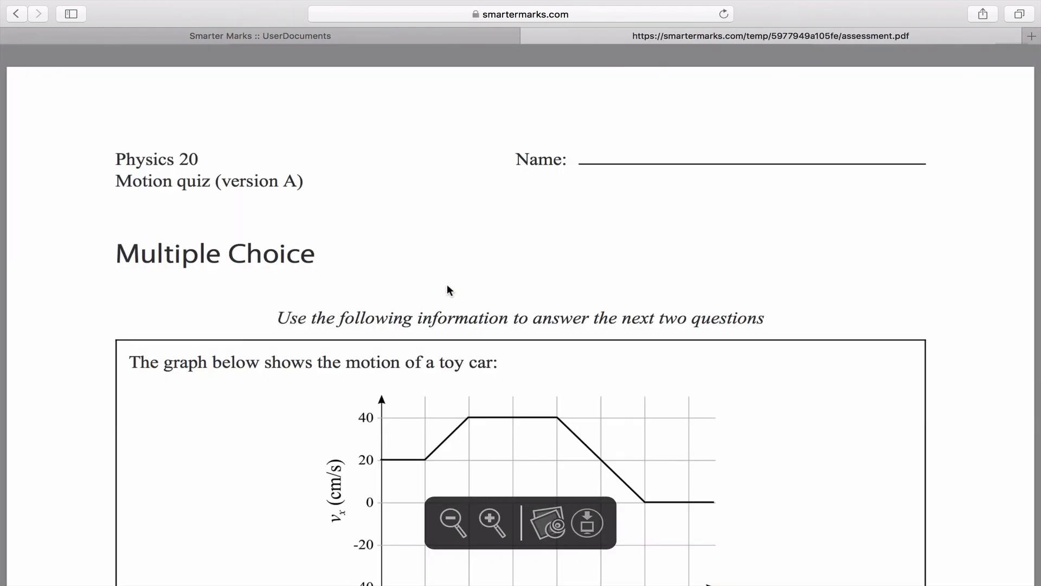
left_click(412, 37)
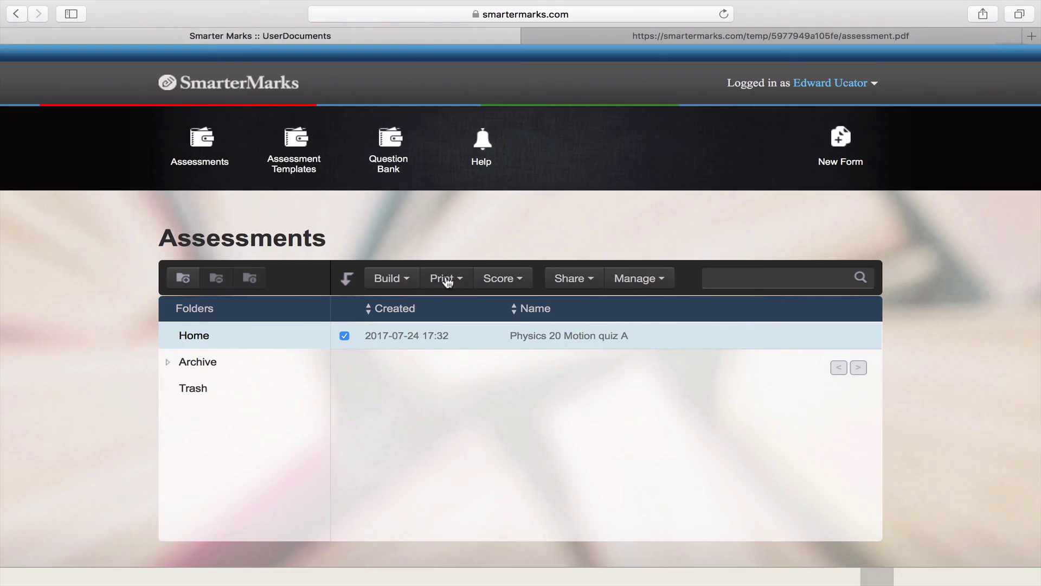